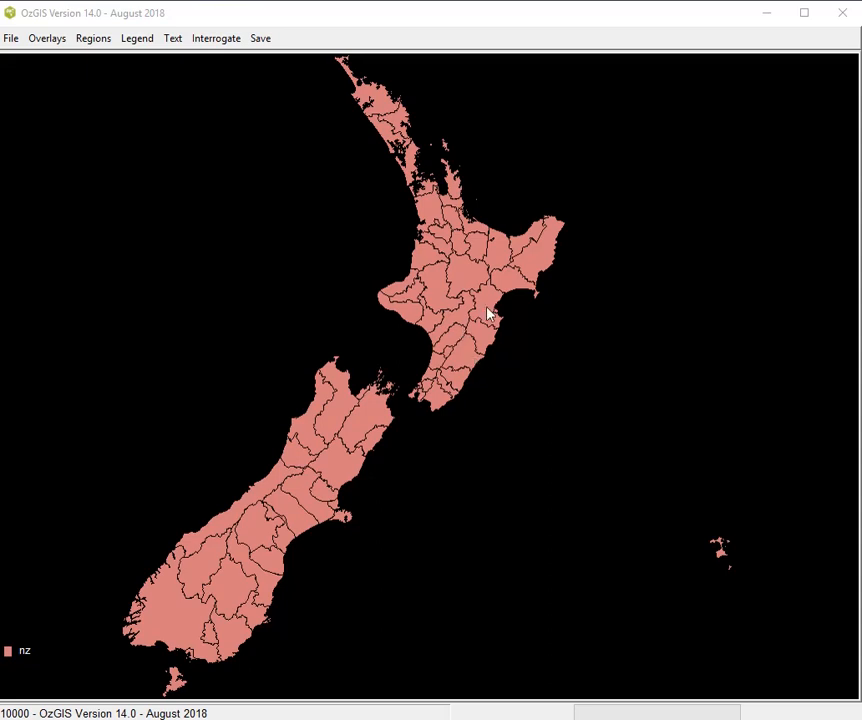
# Overlay the site names from the NZ territory authority 2017 thinned geographic file, using graphics text number 1 and legend text "nz"
pyautogui.click(58, 39)
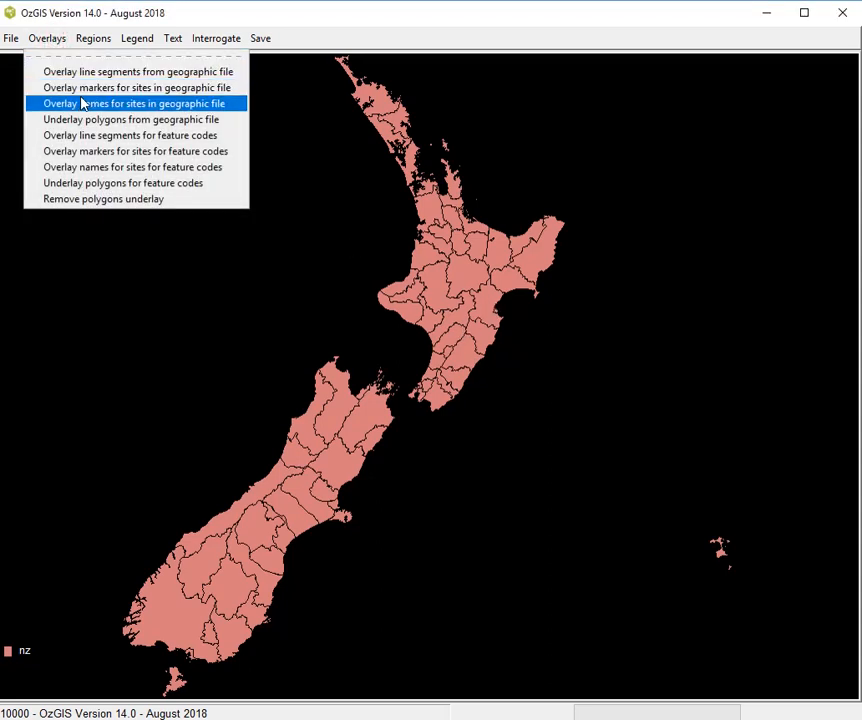
pyautogui.click(83, 104)
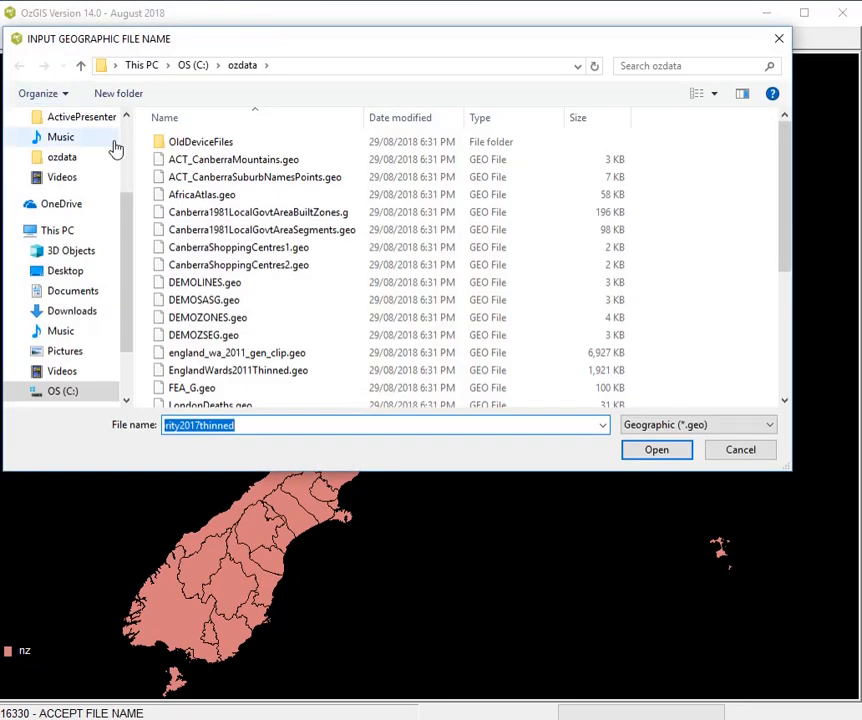
pyautogui.click(655, 450)
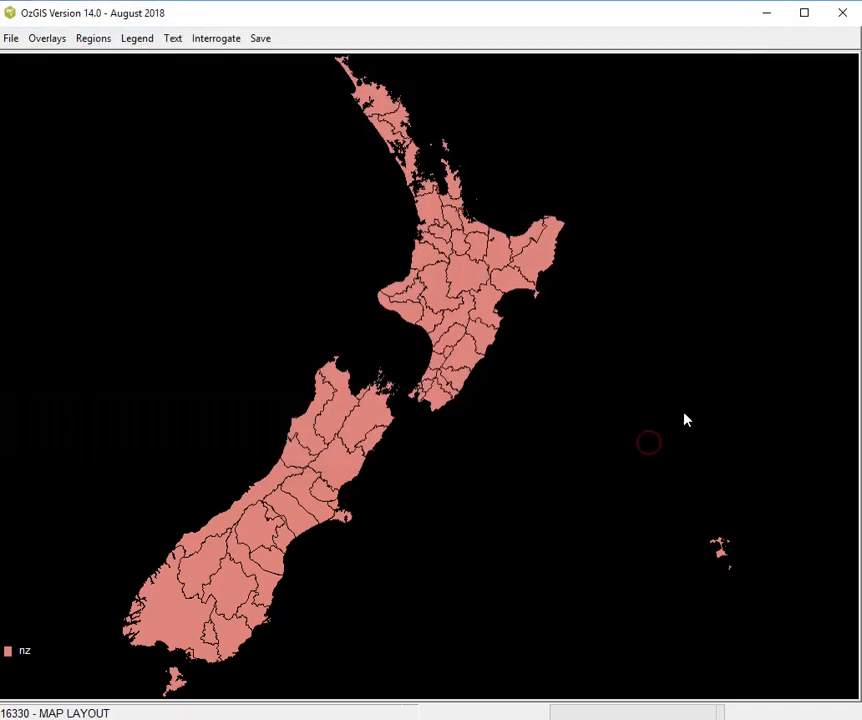
pyautogui.click(230, 189)
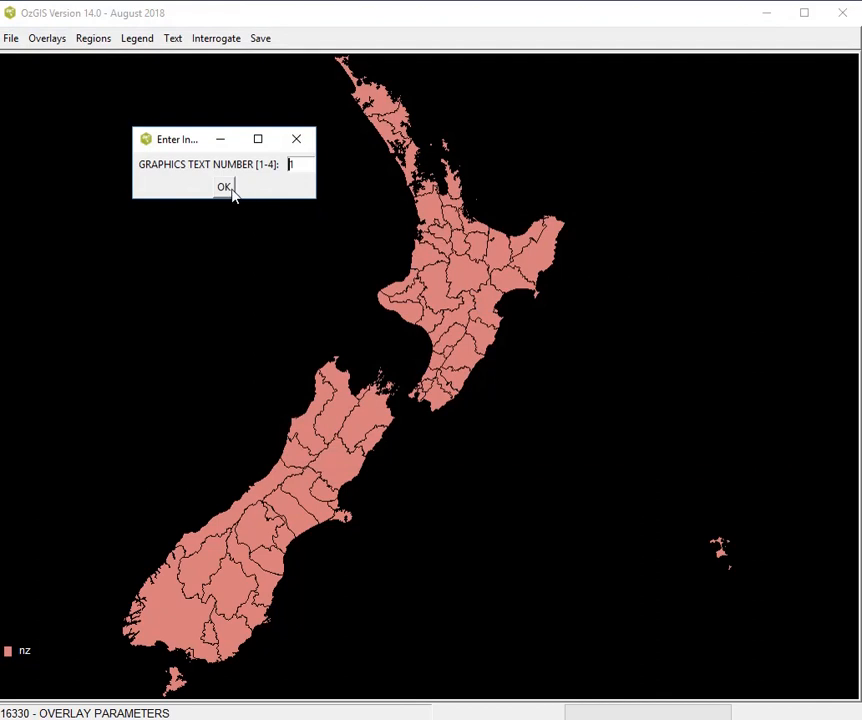
pyautogui.click(251, 208)
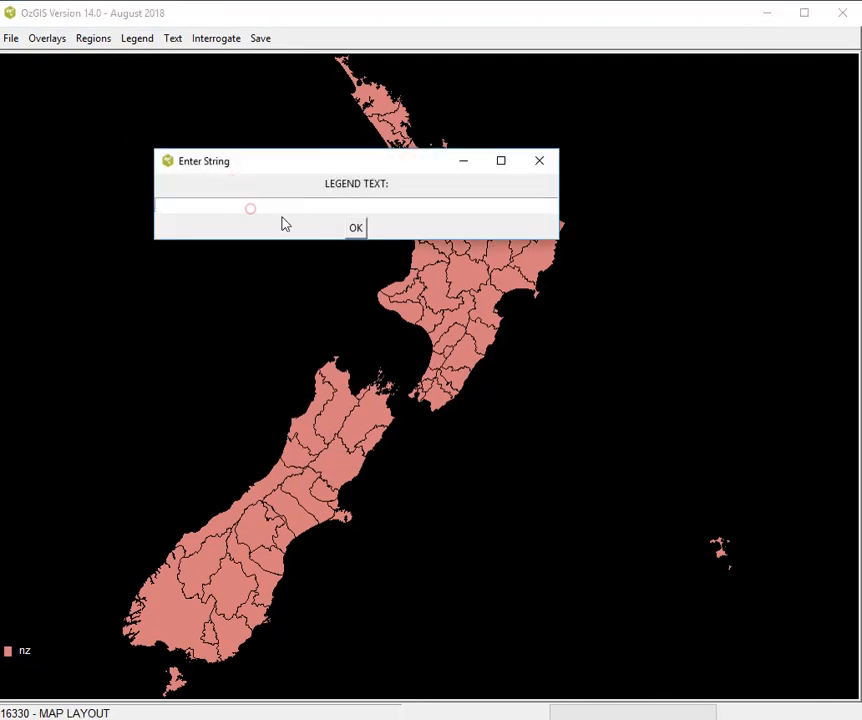
pyautogui.write('nz')
pyautogui.press('Return')
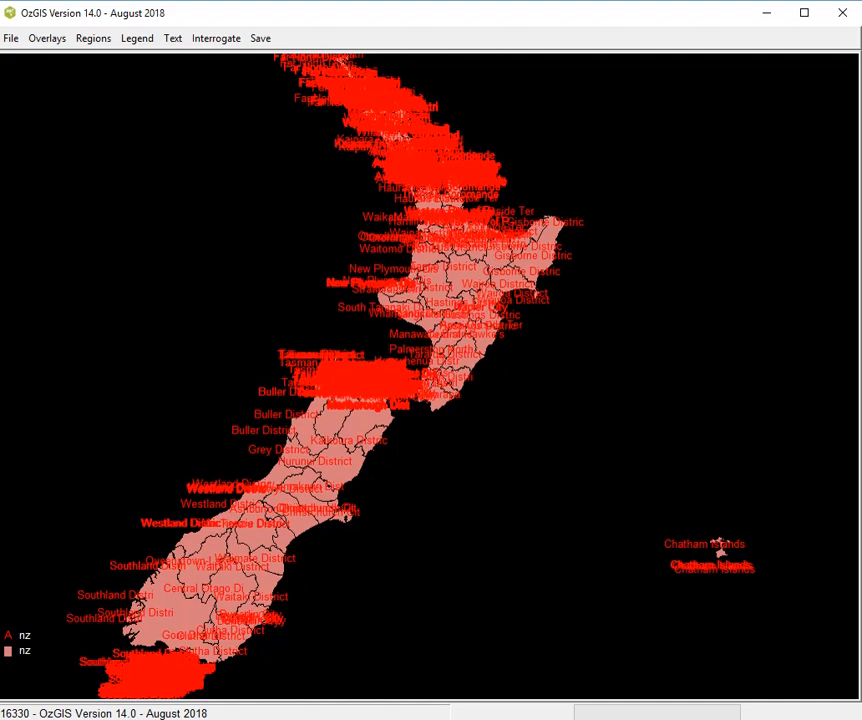
# Switch to OpenOffice Calc and examine the columns of the NZterritoryAuthority2013Census.csv spreadsheet
pyautogui.hotkey('alt', 'Tab')
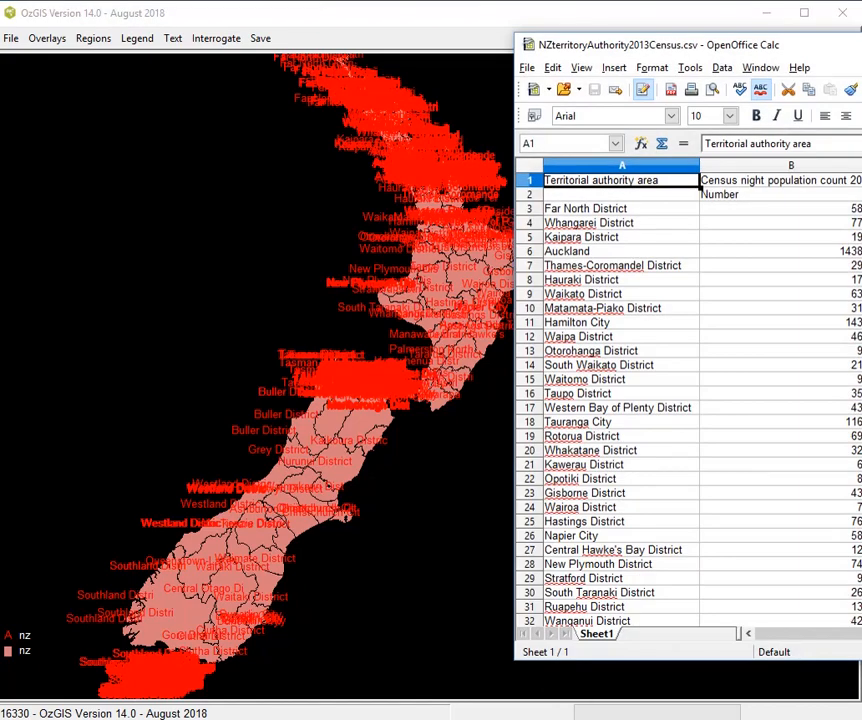
pyautogui.moveTo(861, 54); pyautogui.dragTo(653, 56)
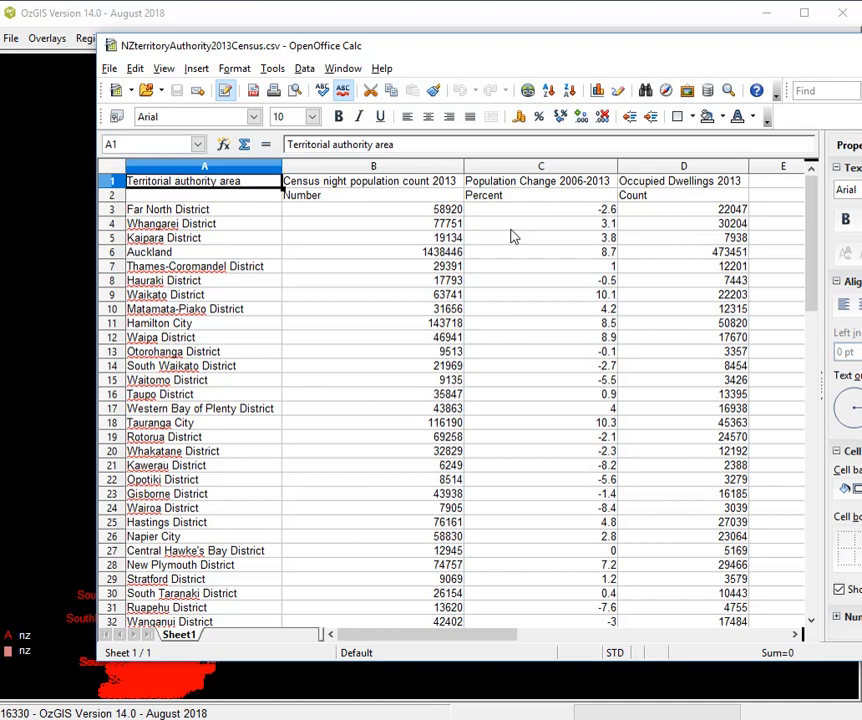
pyautogui.moveTo(454, 52); pyautogui.dragTo(602, 69)
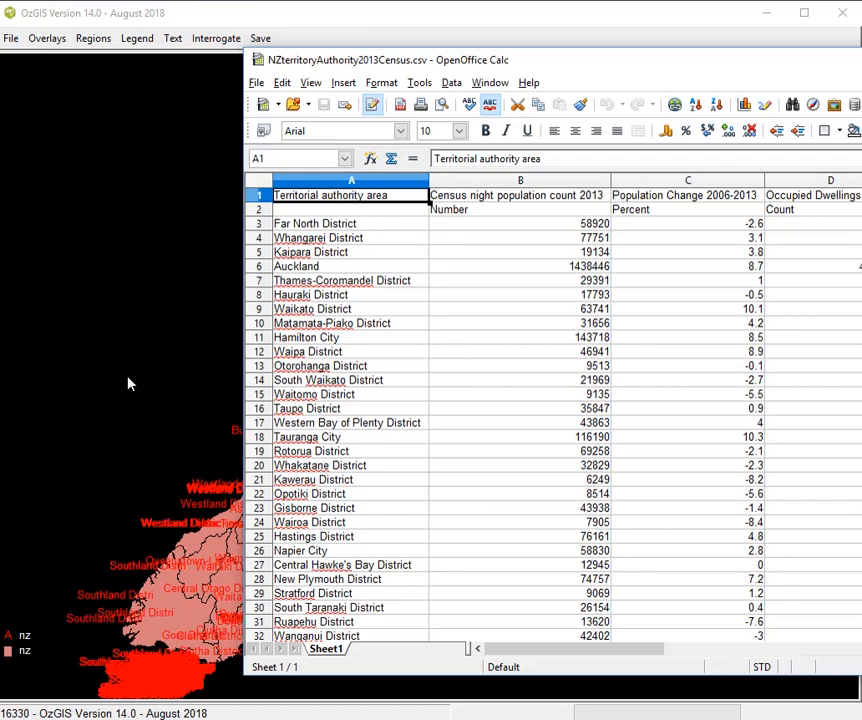
# Back in OzGIS, leave the current map and display zones for NZterritoryAuthority2013Census.att using the NZterritoryAuthority2017thinned.geo geographic file
pyautogui.click(11, 38)
pyautogui.click(24, 72)
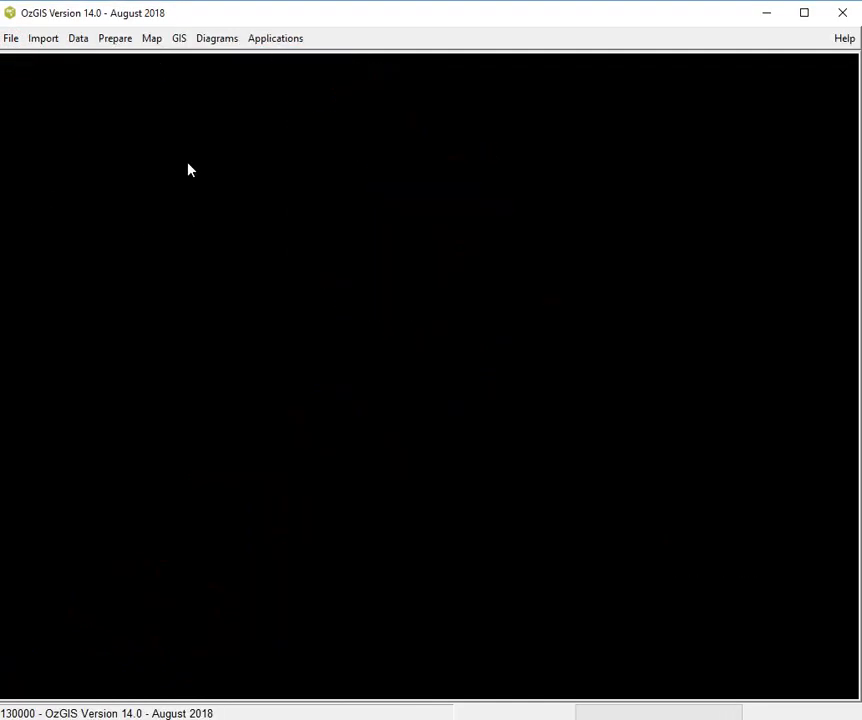
pyautogui.click(150, 40)
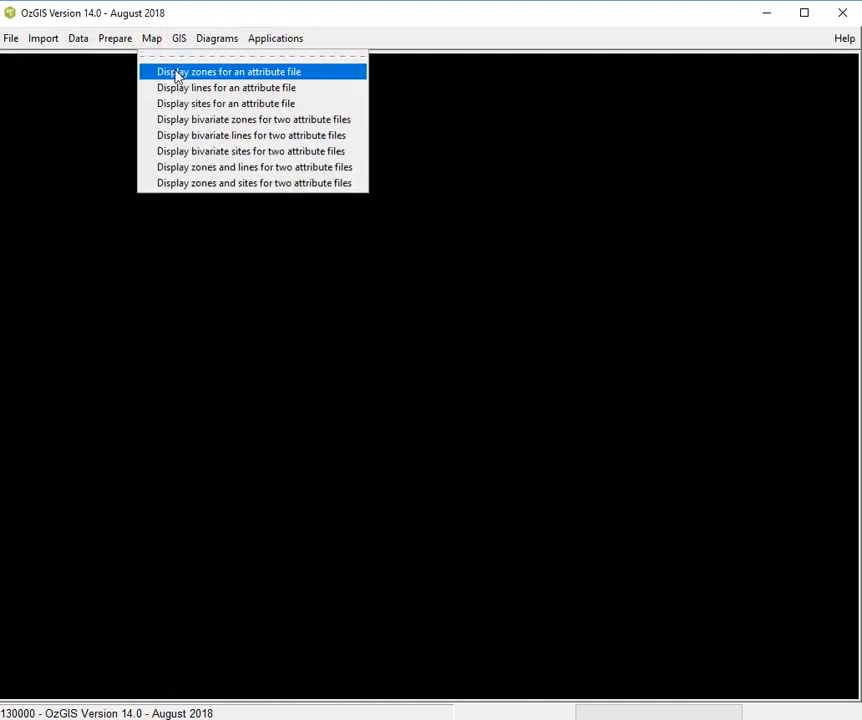
pyautogui.click(176, 73)
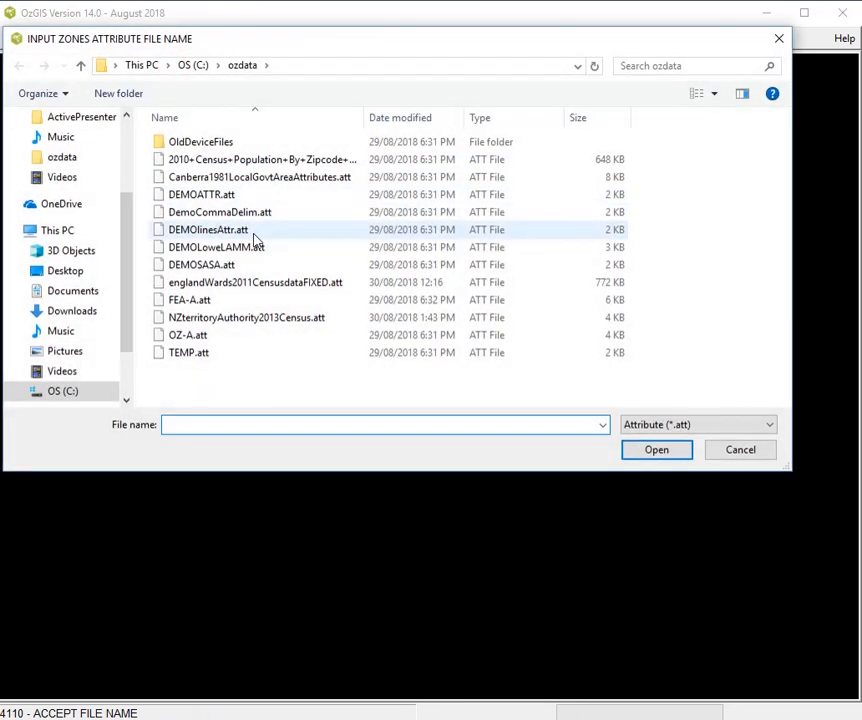
pyautogui.doubleClick(277, 318)
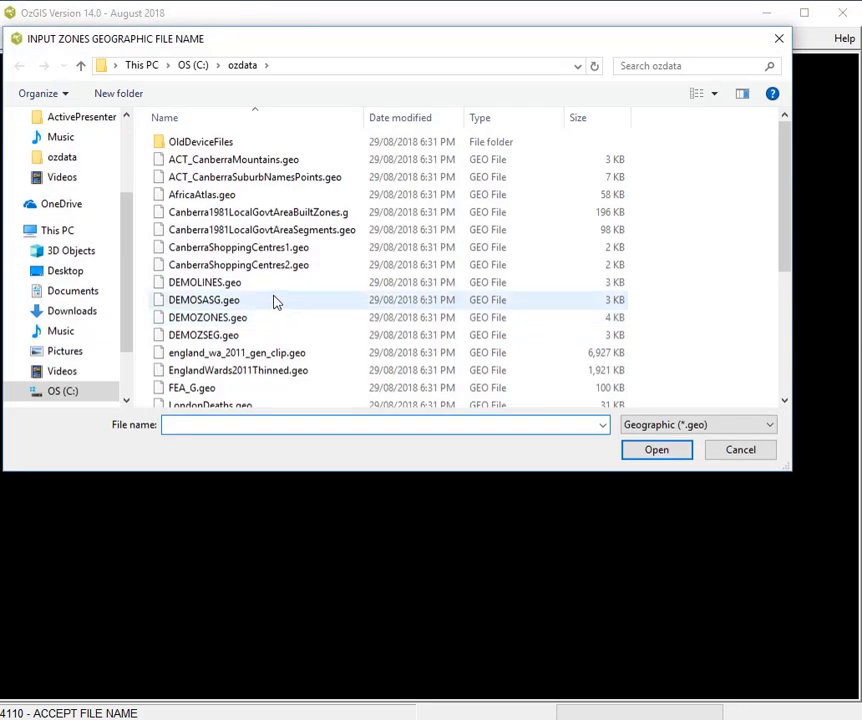
pyautogui.scroll(-4, 280, 293)
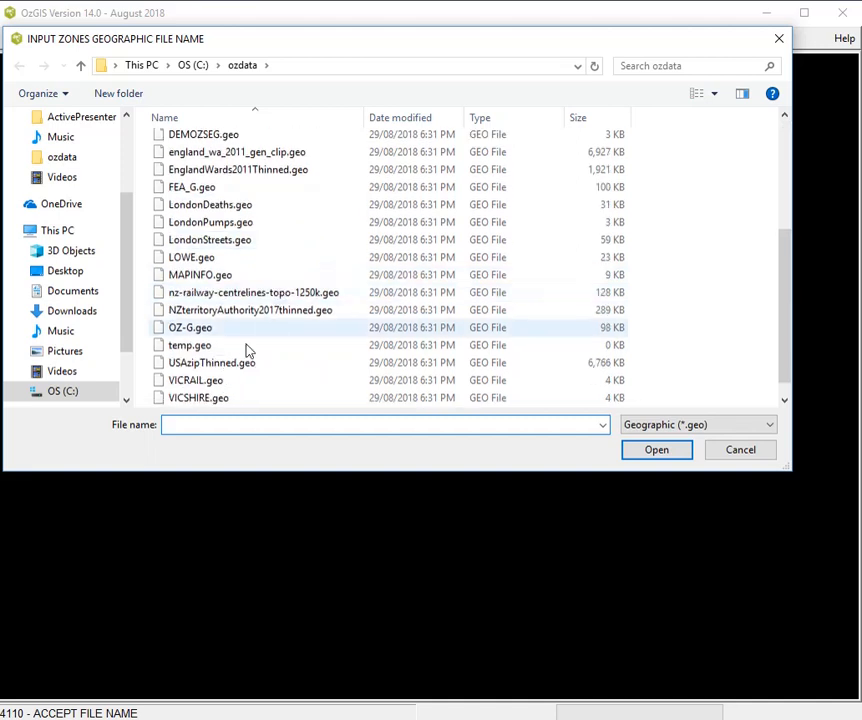
pyautogui.click(289, 312)
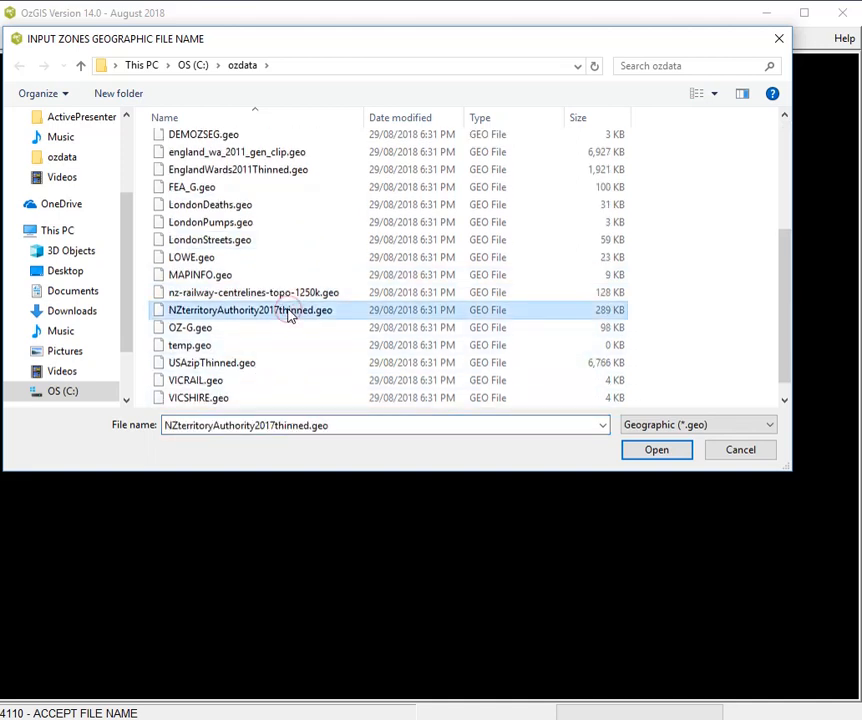
pyautogui.click(642, 453)
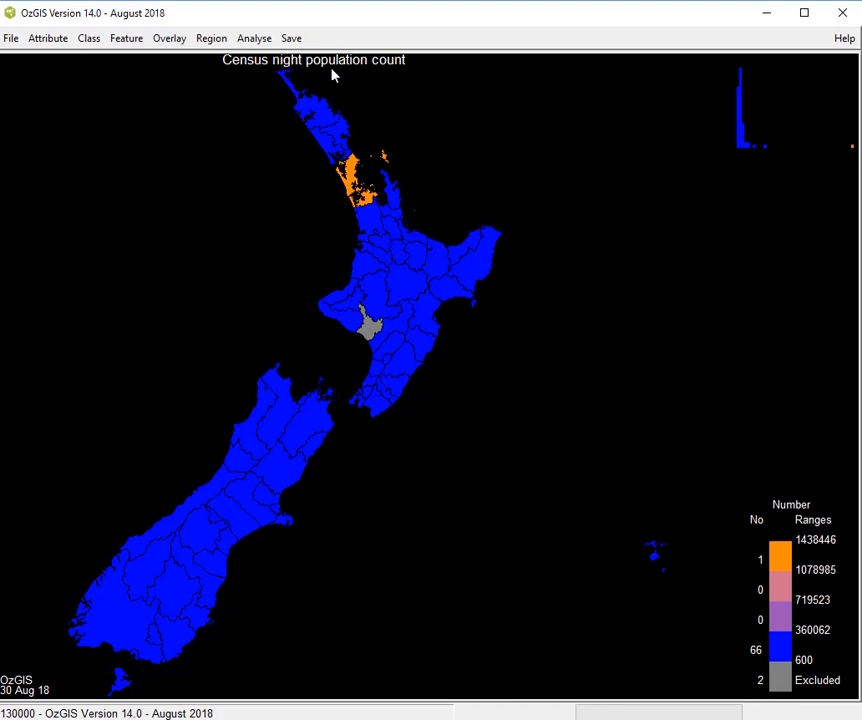
# Compare the map's attribute with the census spreadsheet in OpenOffice Calc and return to OzGIS
pyautogui.hotkey('alt', 'Tab')
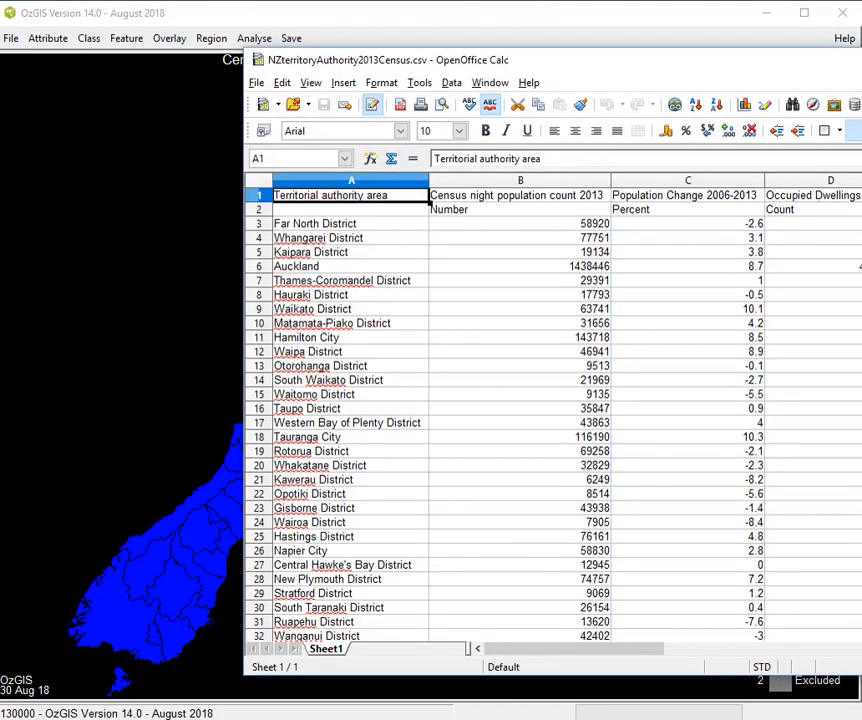
pyautogui.click(470, 28)
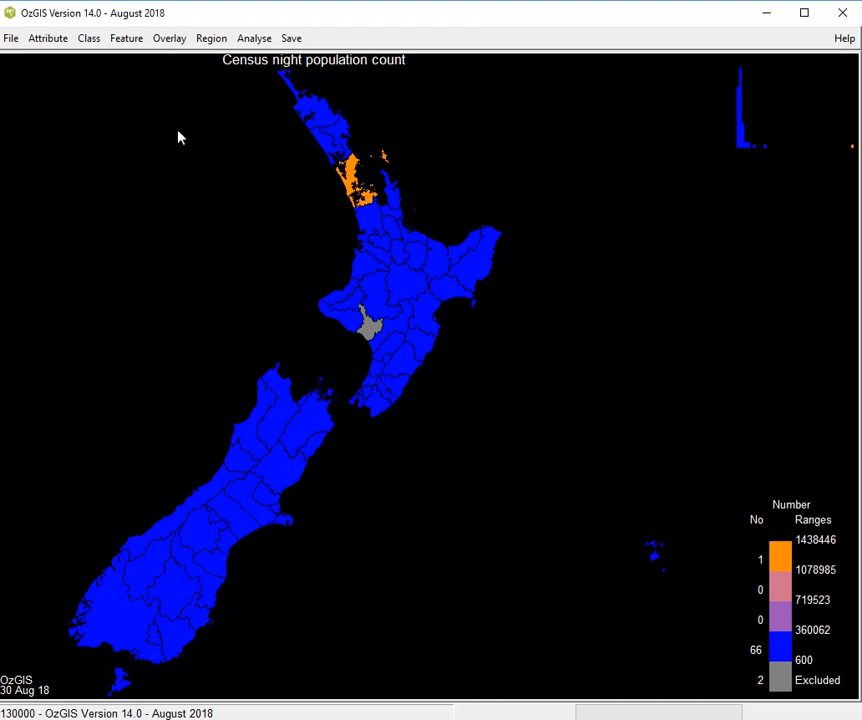
# Select the Population Change 2006-2013 attribute from the attribute list for display on the map
pyautogui.click(45, 42)
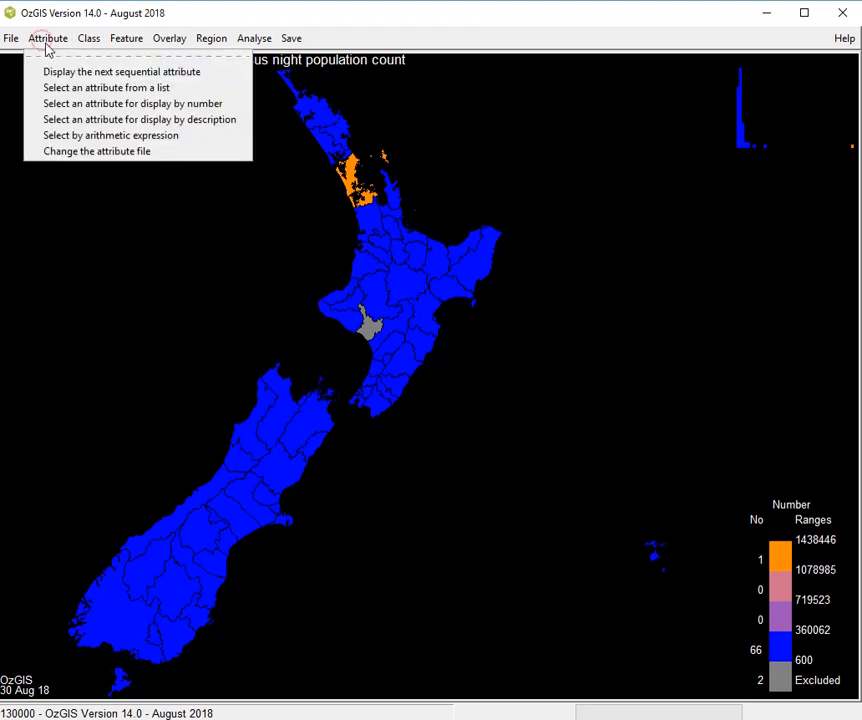
pyautogui.click(62, 88)
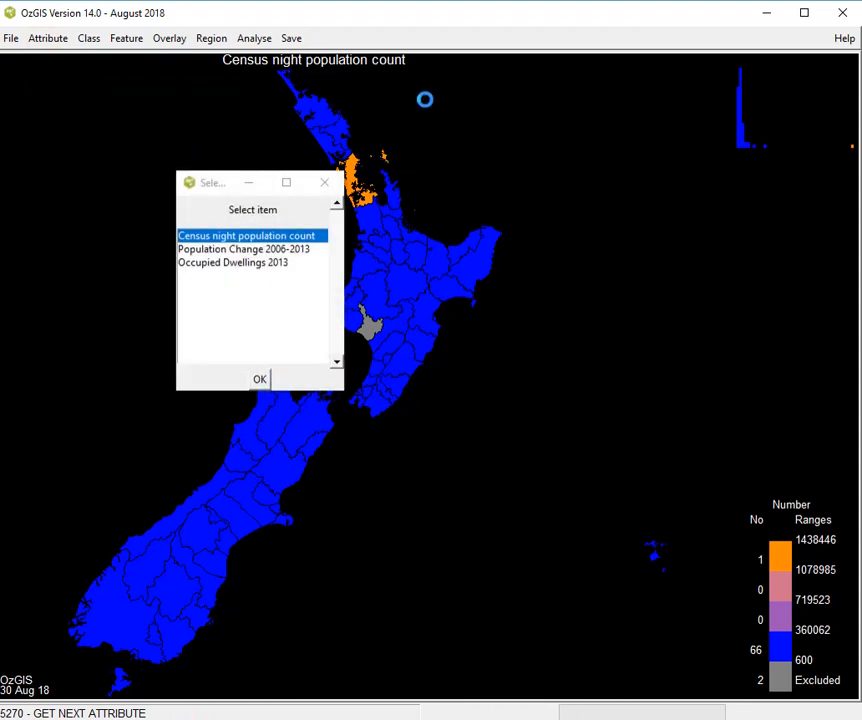
pyautogui.click(271, 251)
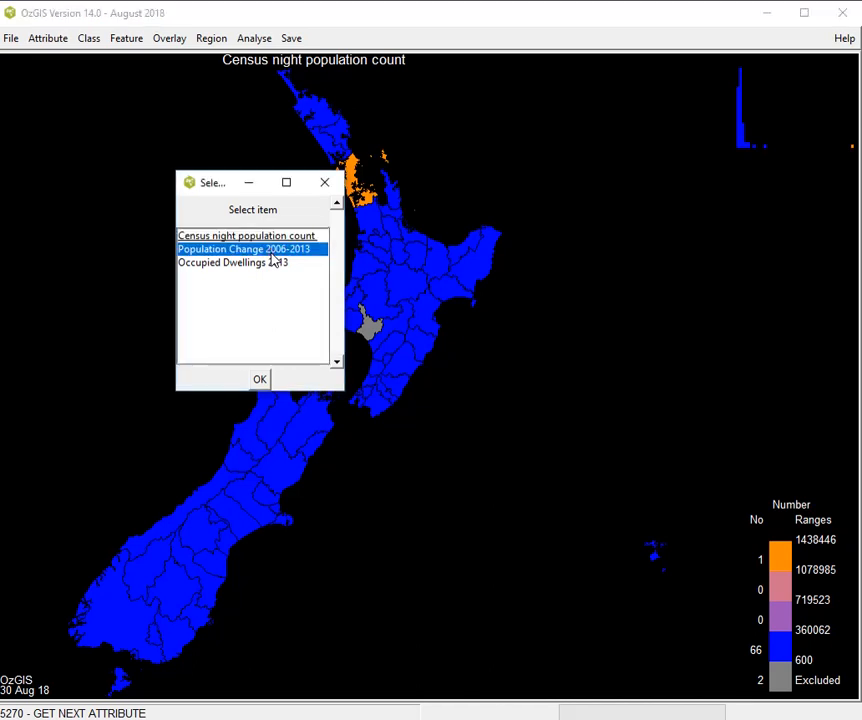
pyautogui.click(258, 378)
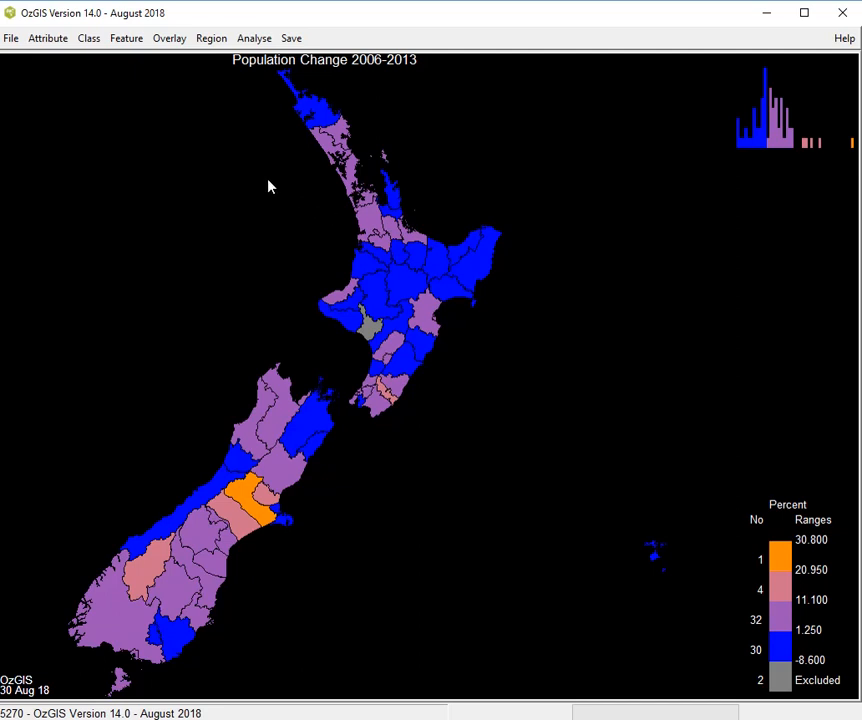
# Change the quantisation method of the map classes to pseudo continuous-colour
pyautogui.click(89, 41)
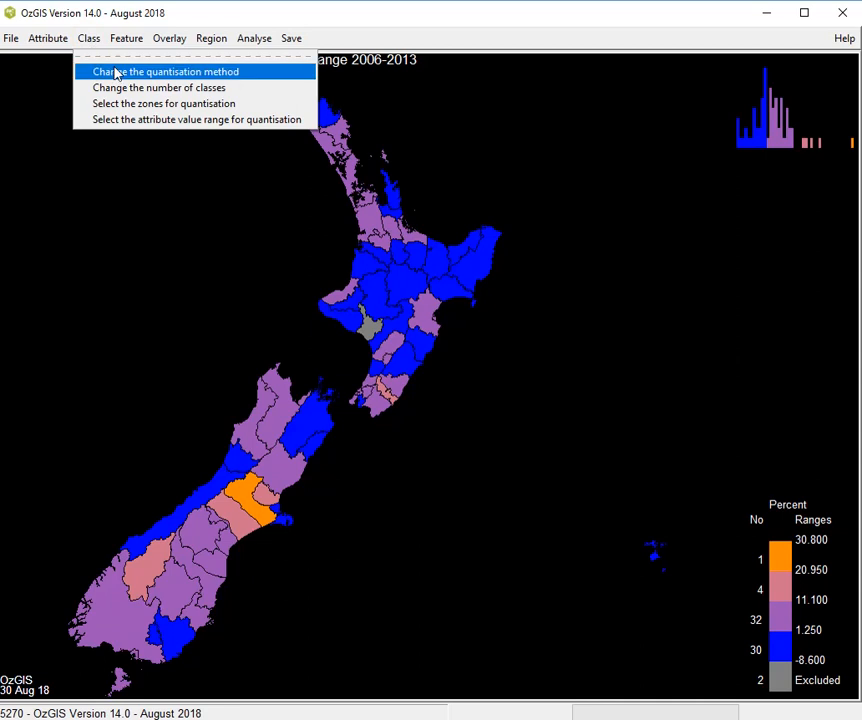
pyautogui.click(116, 72)
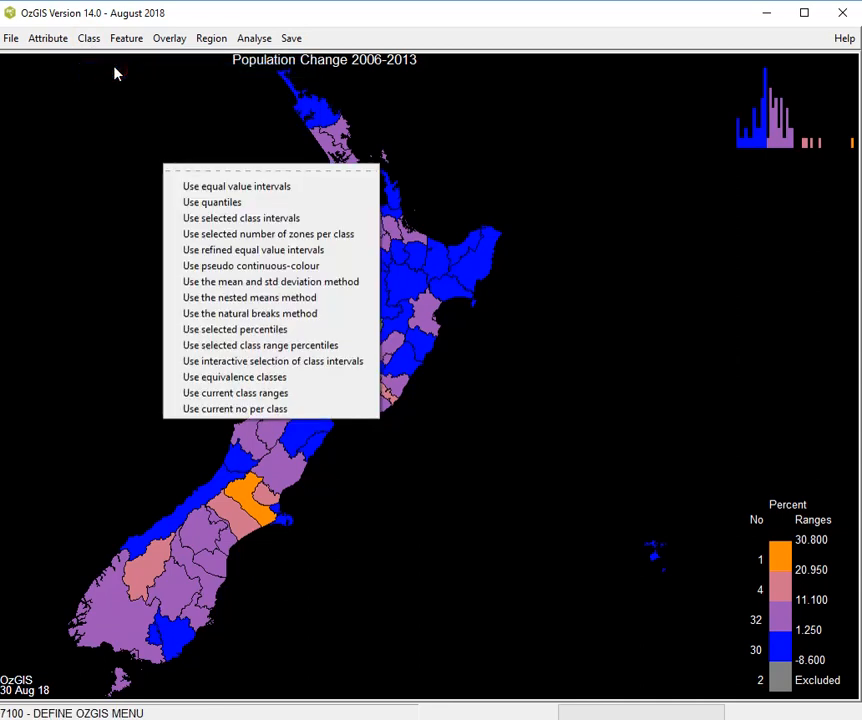
pyautogui.click(254, 268)
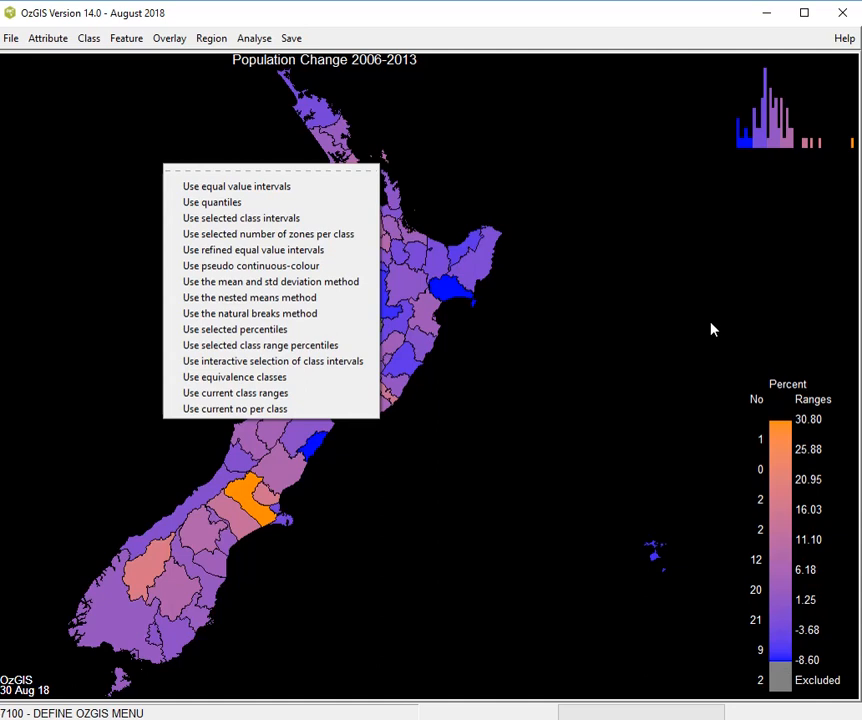
pyautogui.click(570, 377)
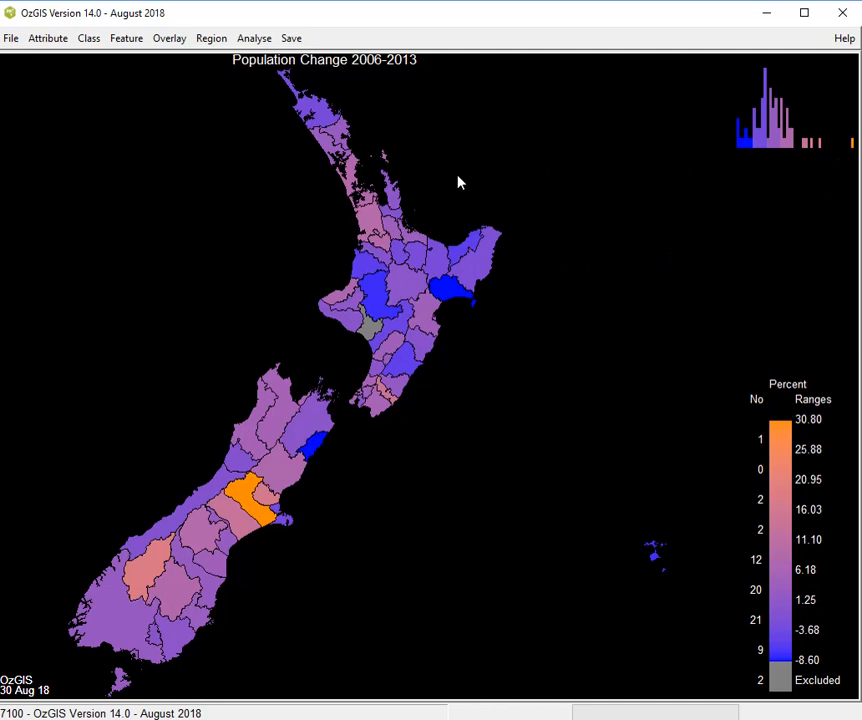
# Create a line of display text reading "New Zealand" with graphics text number 3
pyautogui.click(127, 40)
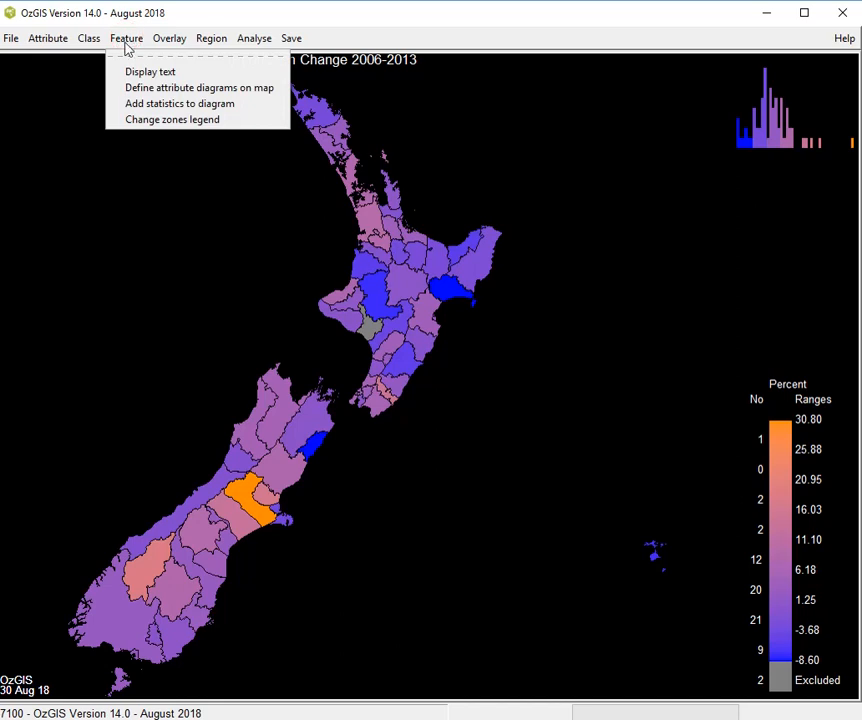
pyautogui.click(130, 72)
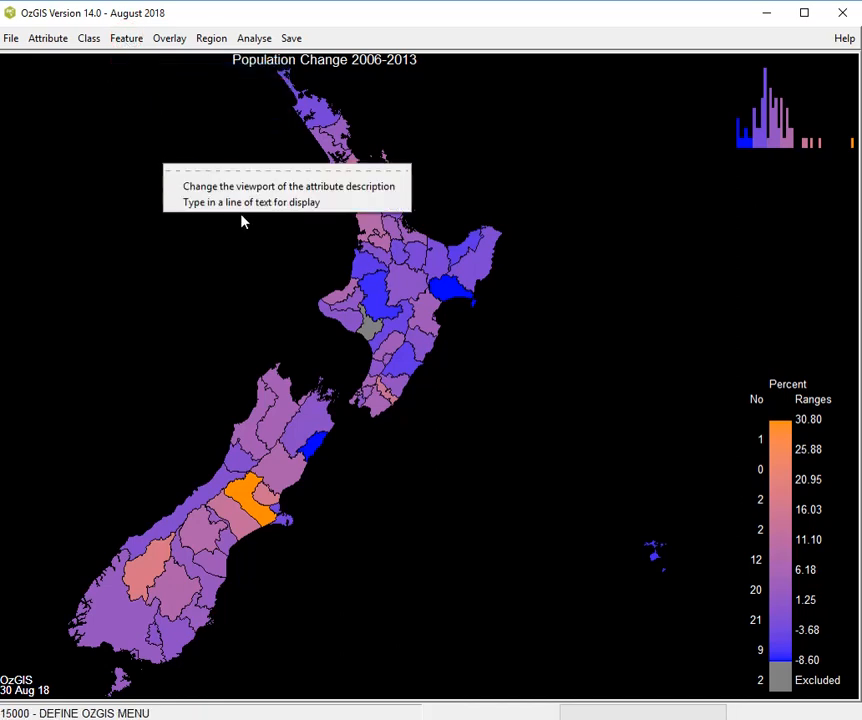
pyautogui.click(285, 204)
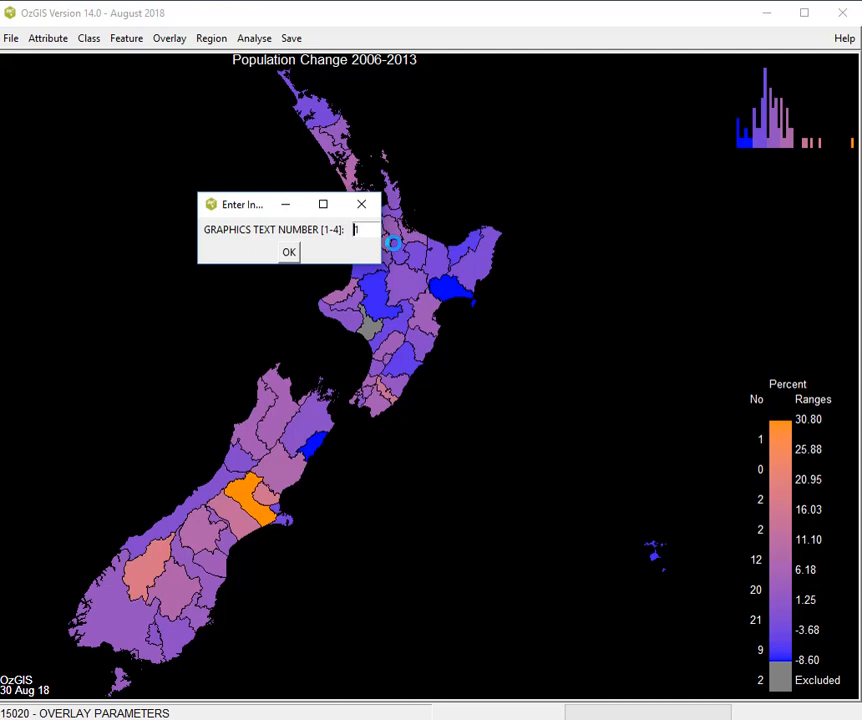
pyautogui.write('3')
pyautogui.press('Return')
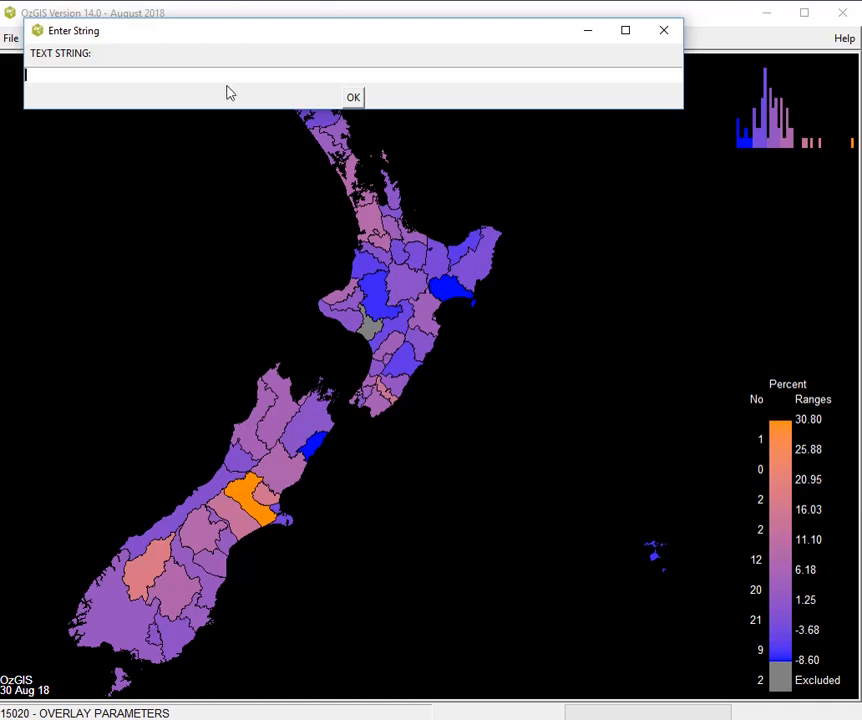
pyautogui.write('New Zealand')
pyautogui.click(348, 97)
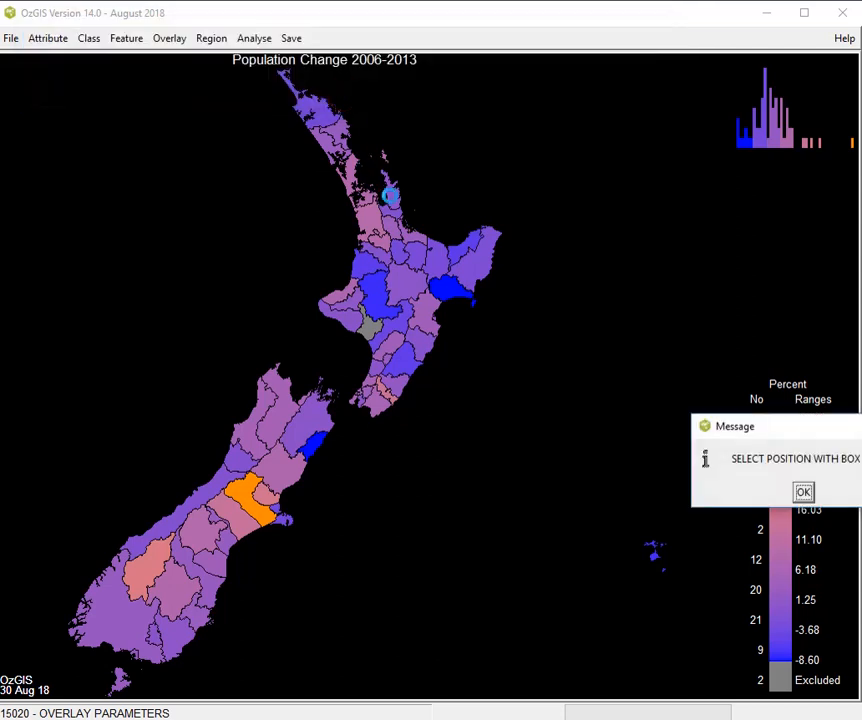
# Place the "New Zealand" text by defining a position box in the empty area west of the North Island
pyautogui.click(804, 491)
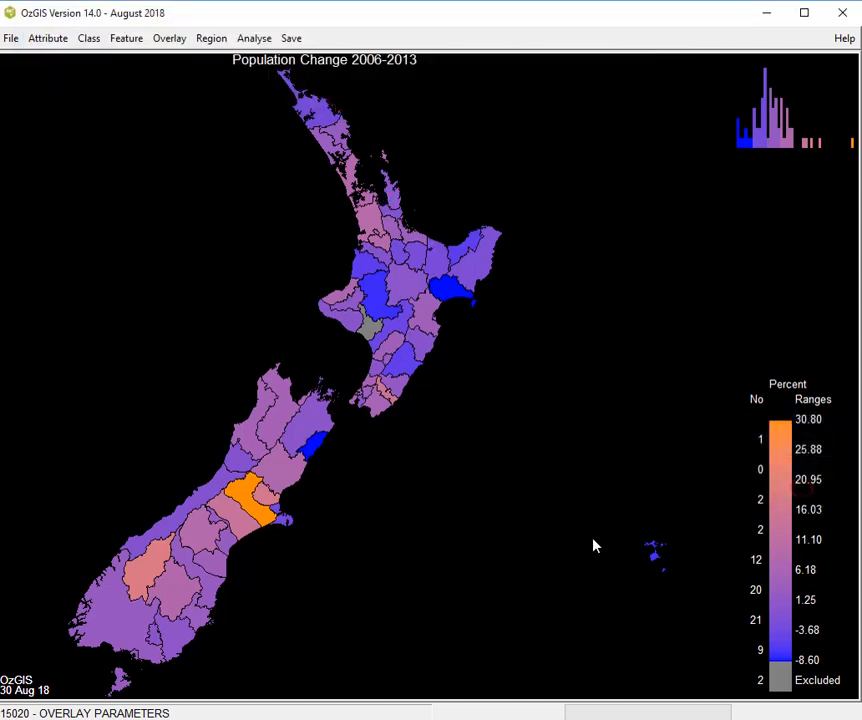
pyautogui.click(113, 199)
pyautogui.click(279, 265)
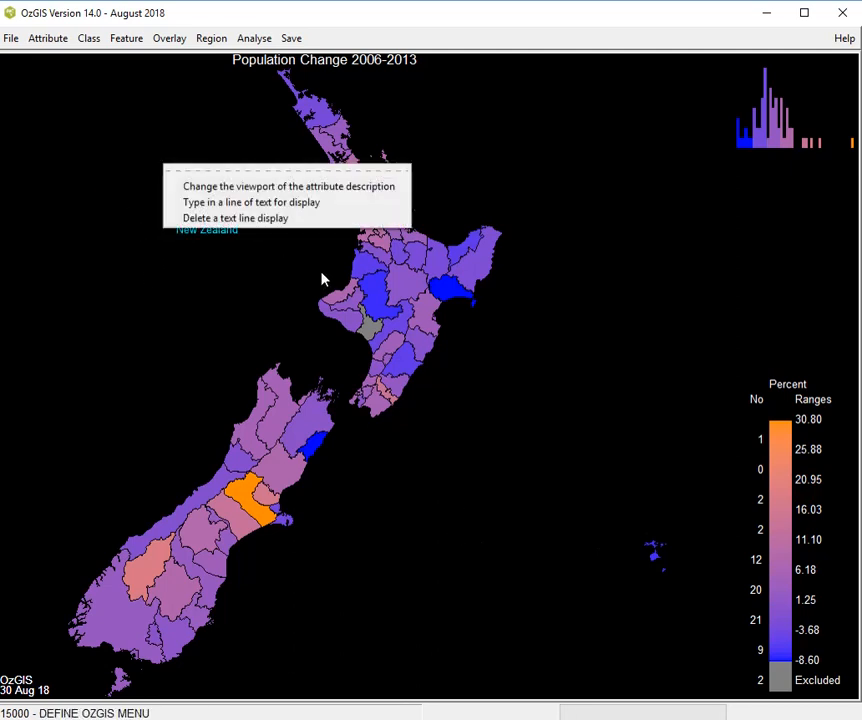
pyautogui.click(493, 214)
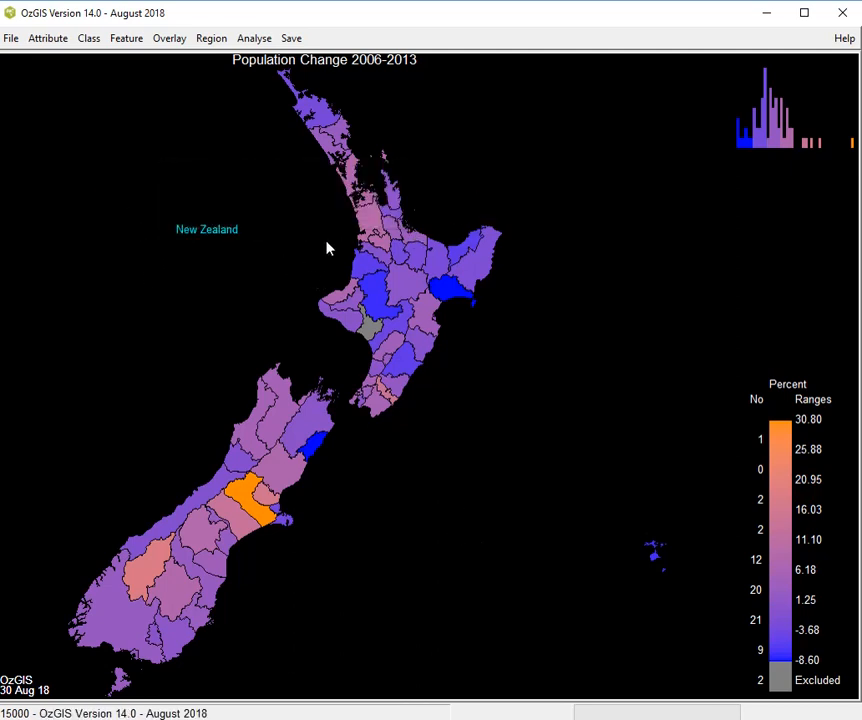
pyautogui.click(176, 44)
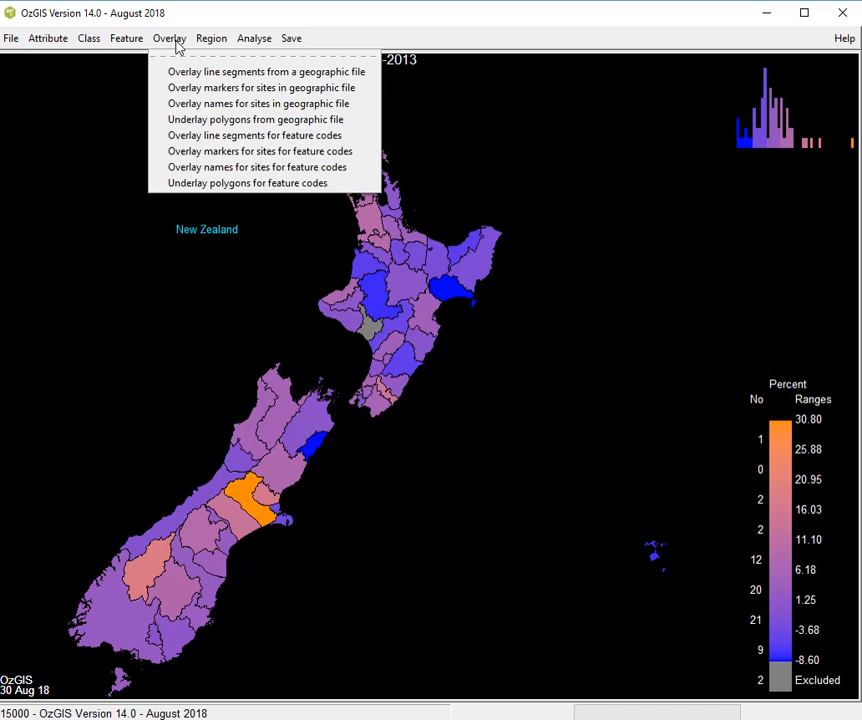
pyautogui.click(121, 100)
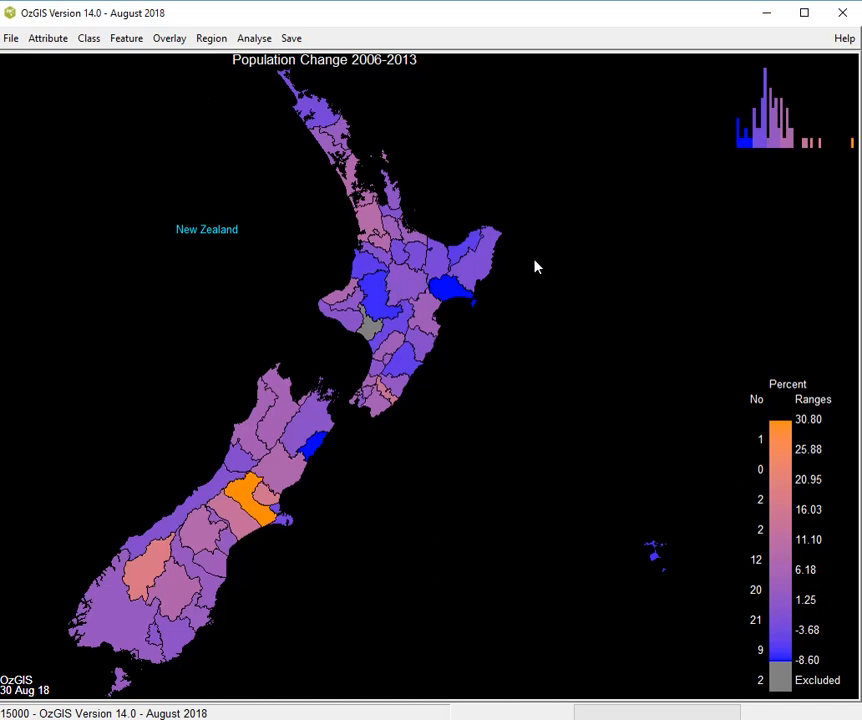
pyautogui.click(213, 44)
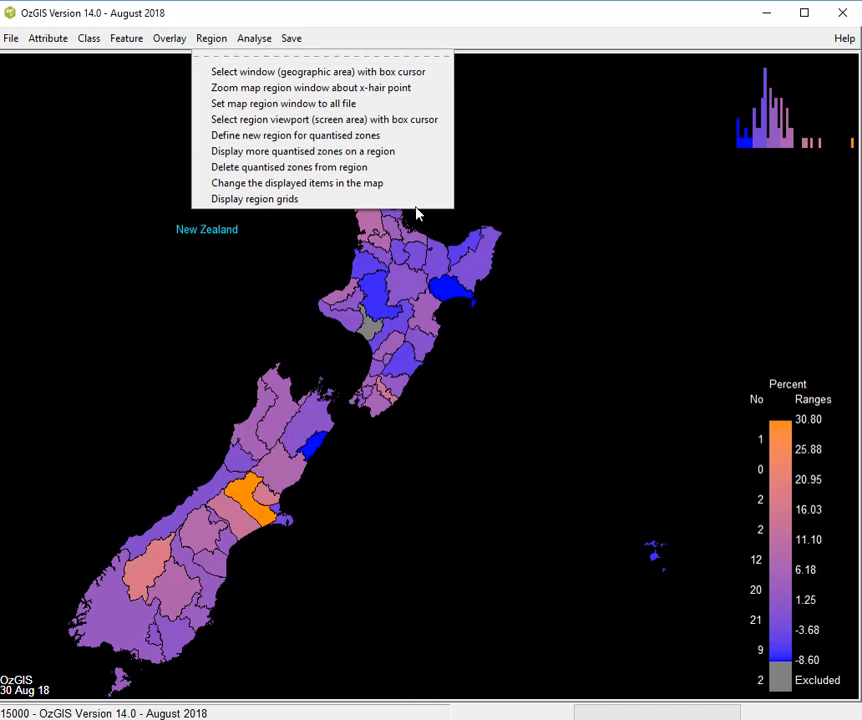
pyautogui.click(537, 213)
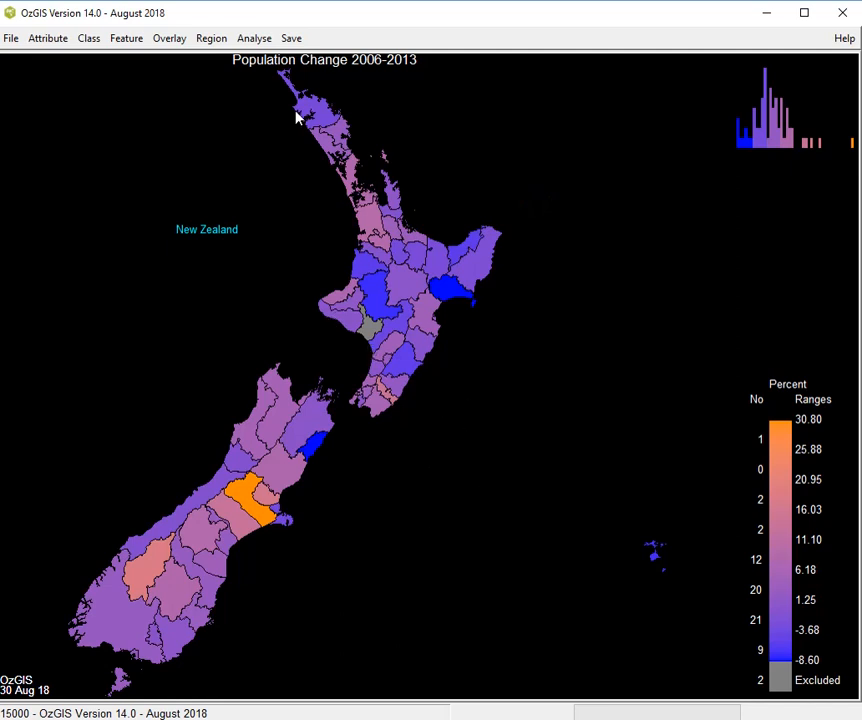
# Limit the map's geographic window to the upper part of the North Island with a box cursor
pyautogui.click(210, 44)
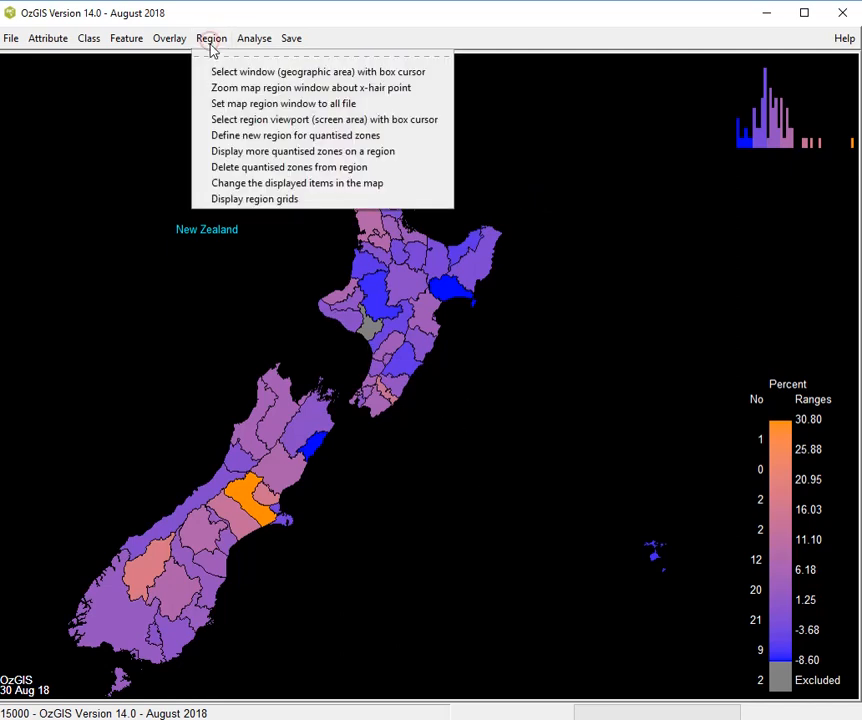
pyautogui.click(221, 71)
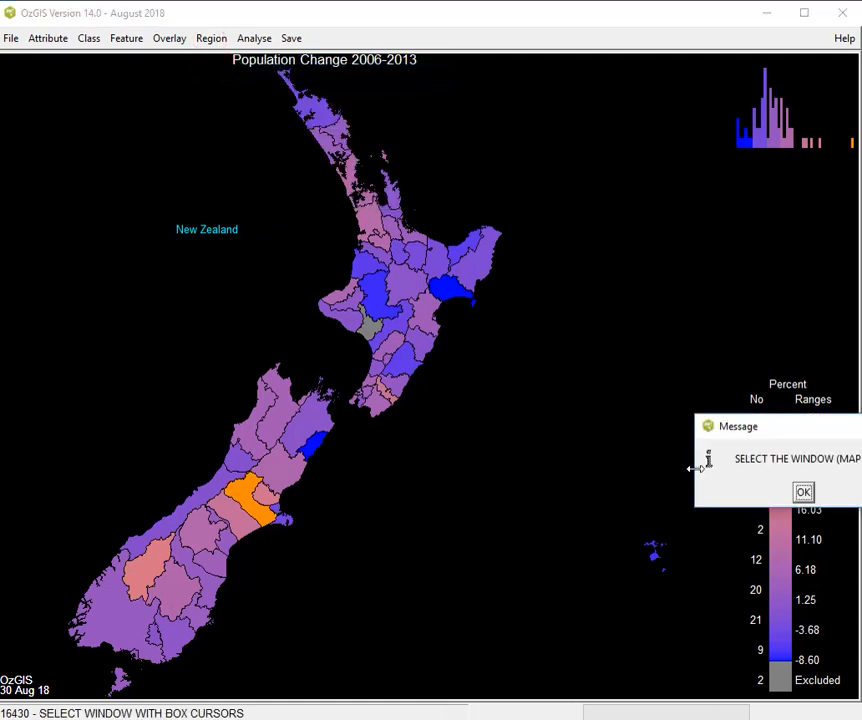
pyautogui.click(804, 492)
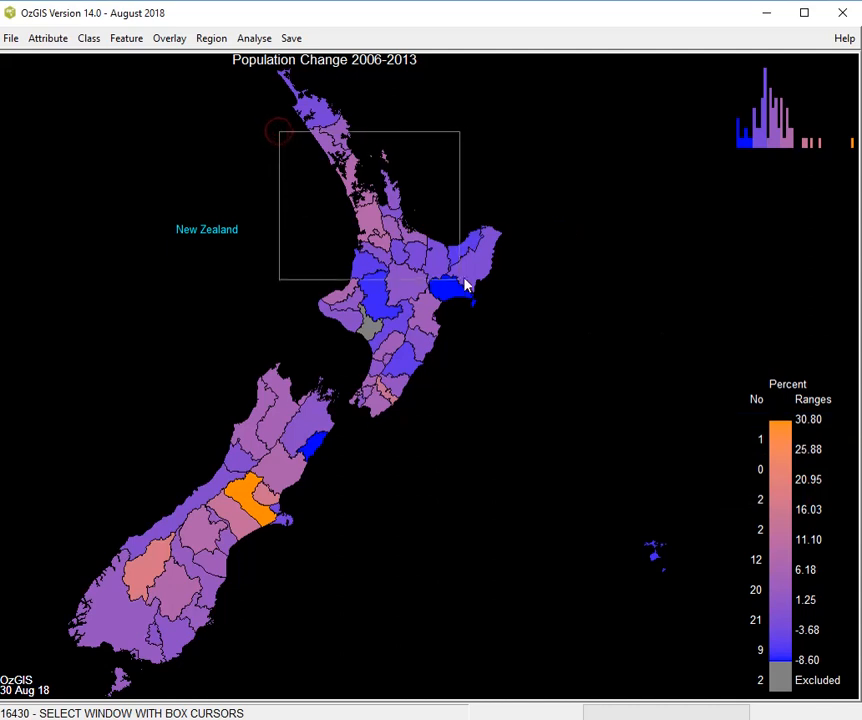
pyautogui.click(495, 283)
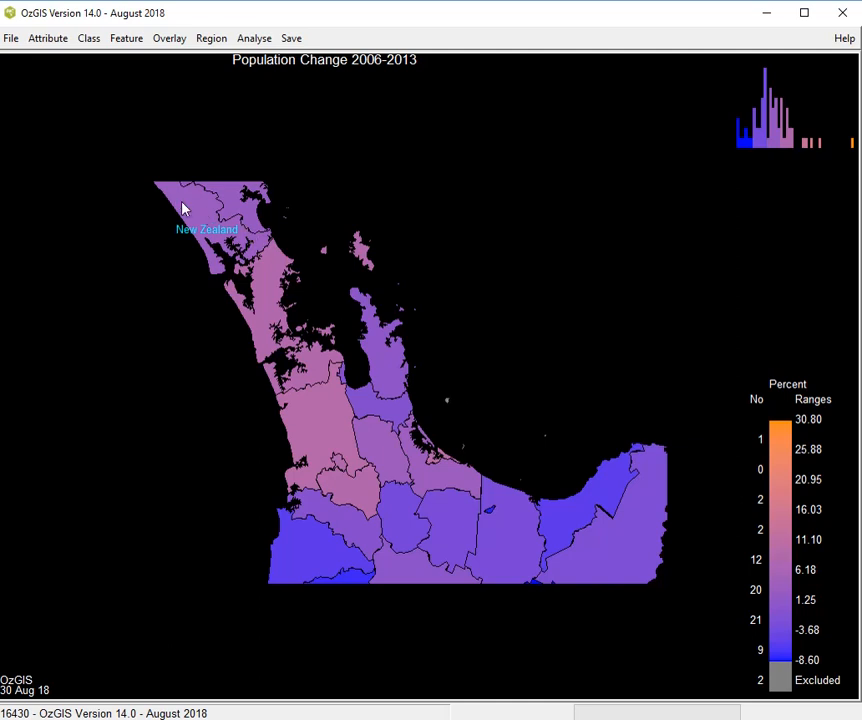
# Leave the map display for the program's top level and examine the geographic file import formats
pyautogui.click(15, 40)
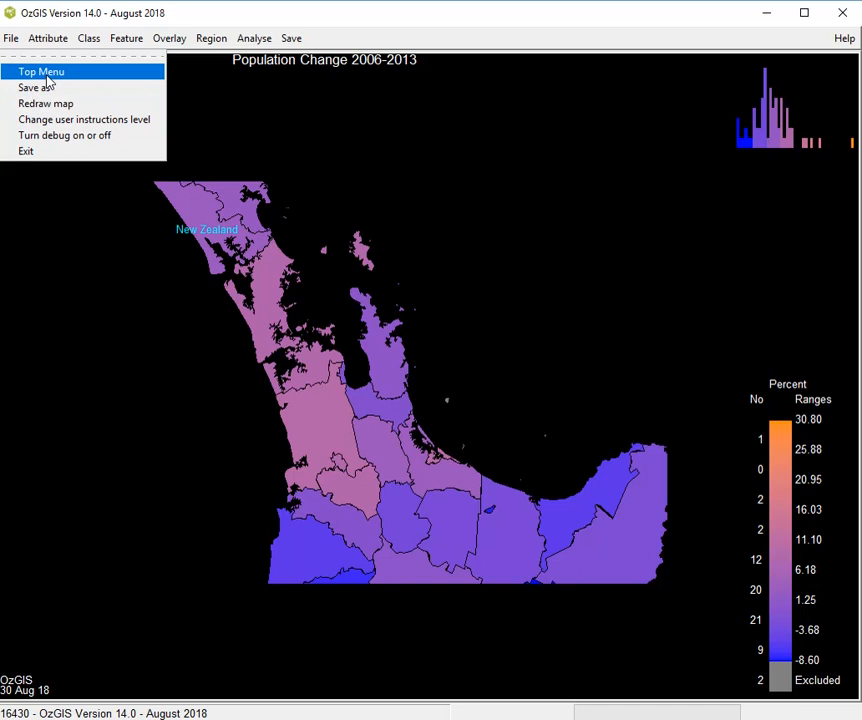
pyautogui.click(45, 74)
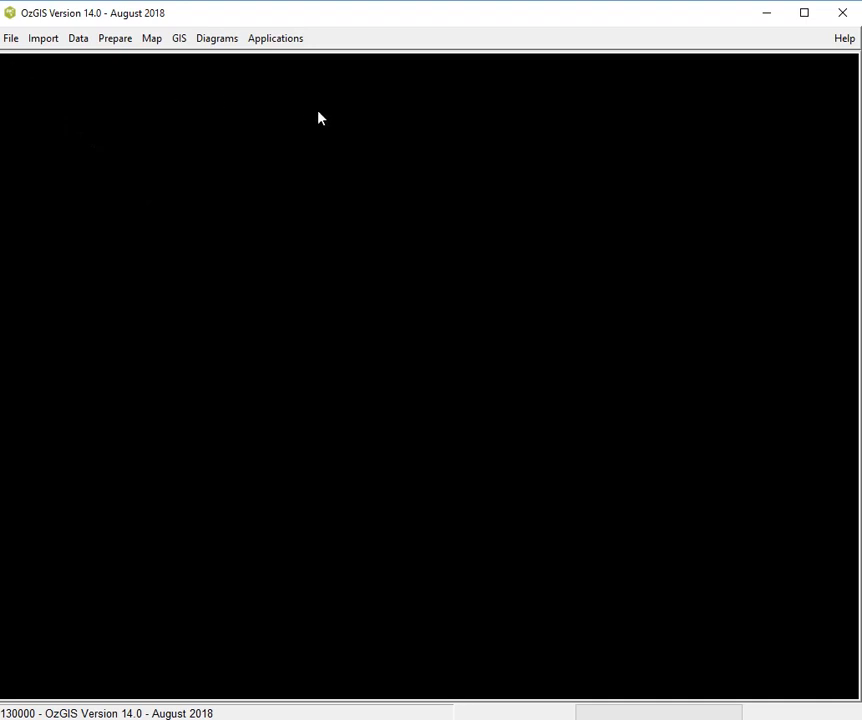
pyautogui.click(10, 40)
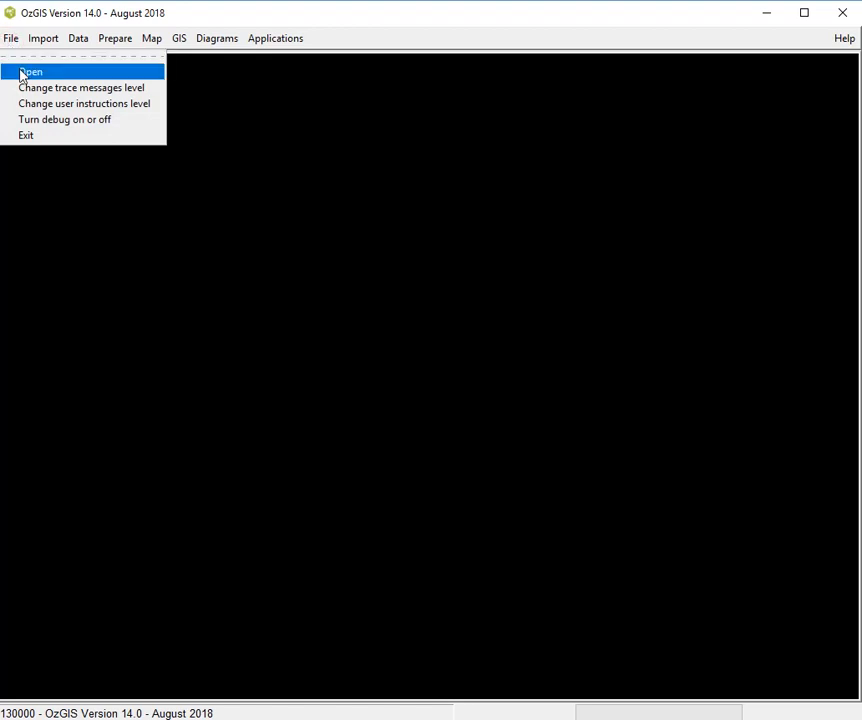
pyautogui.moveTo(37, 45)
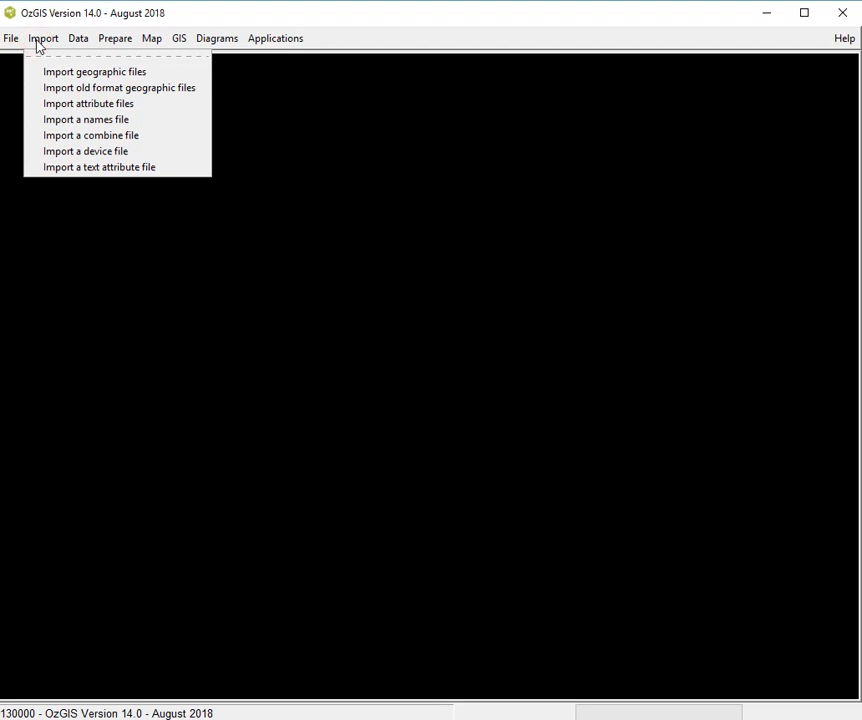
pyautogui.click(84, 76)
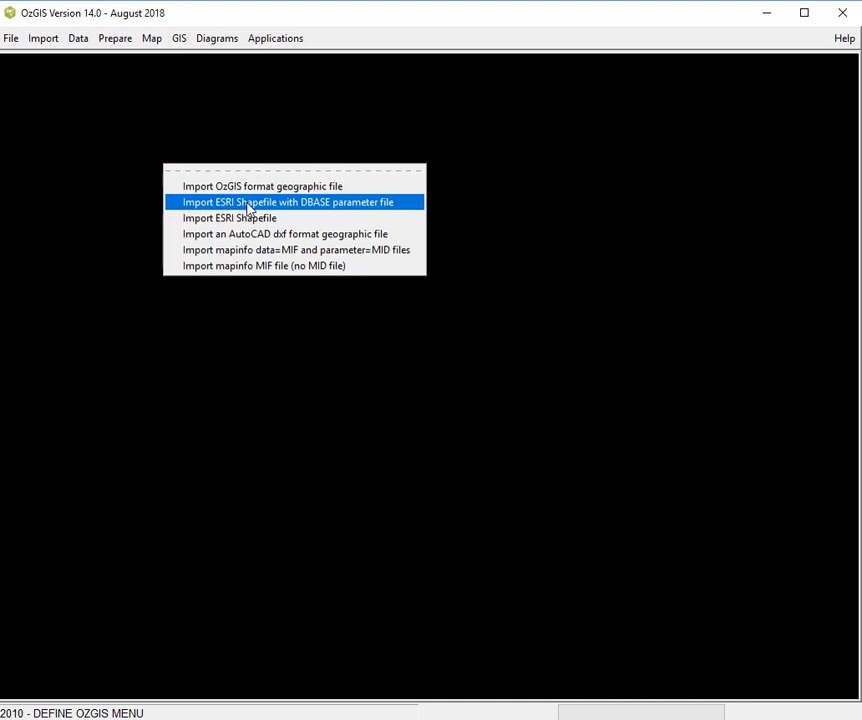
pyautogui.click(99, 104)
# Display the current device file to examine its text, line, marker and colour settings
pyautogui.click(80, 40)
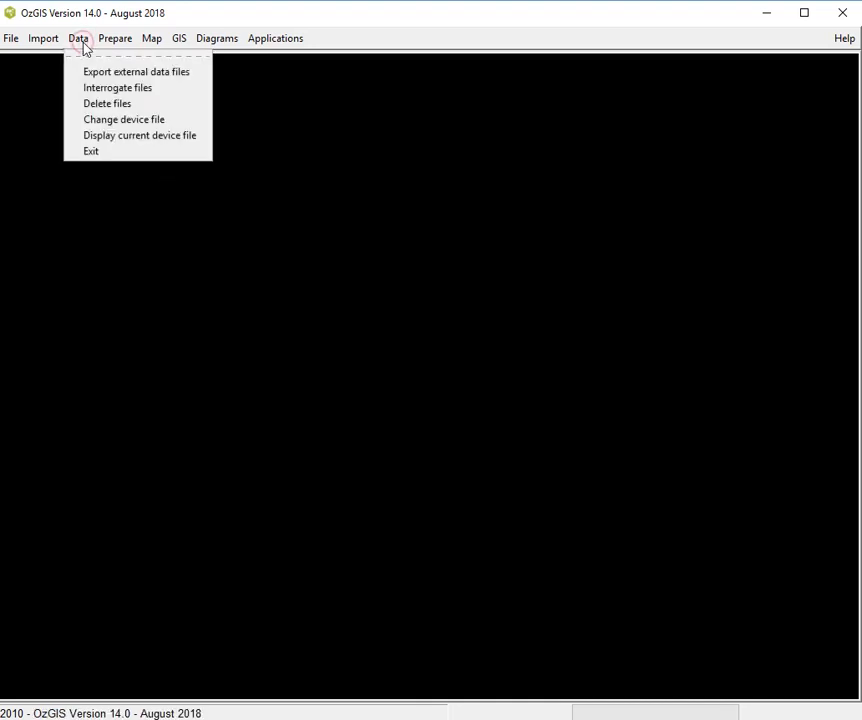
pyautogui.click(110, 136)
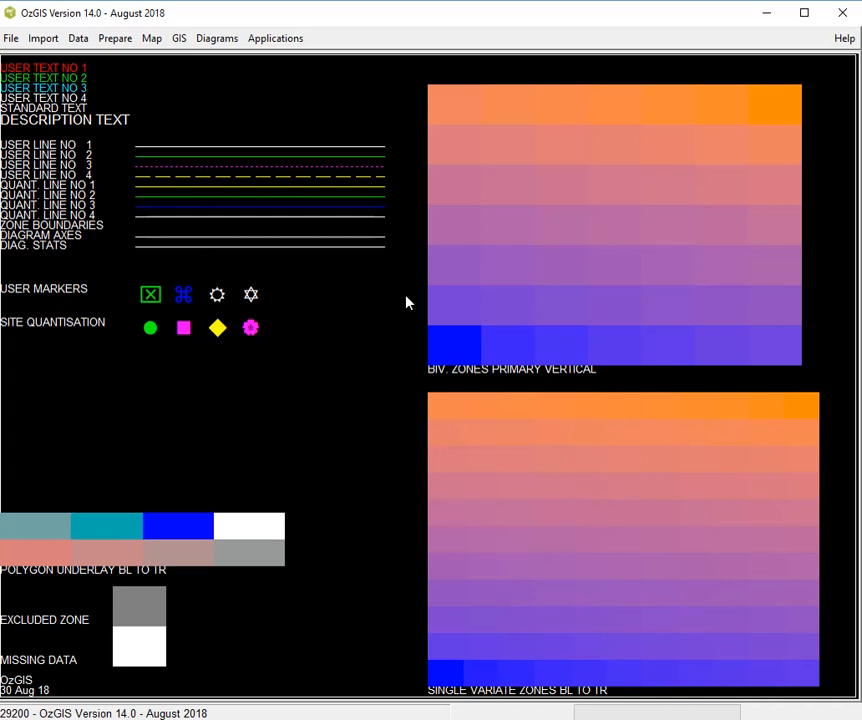
# Change the device file to C256SV5.dev and display its settings
pyautogui.click(82, 39)
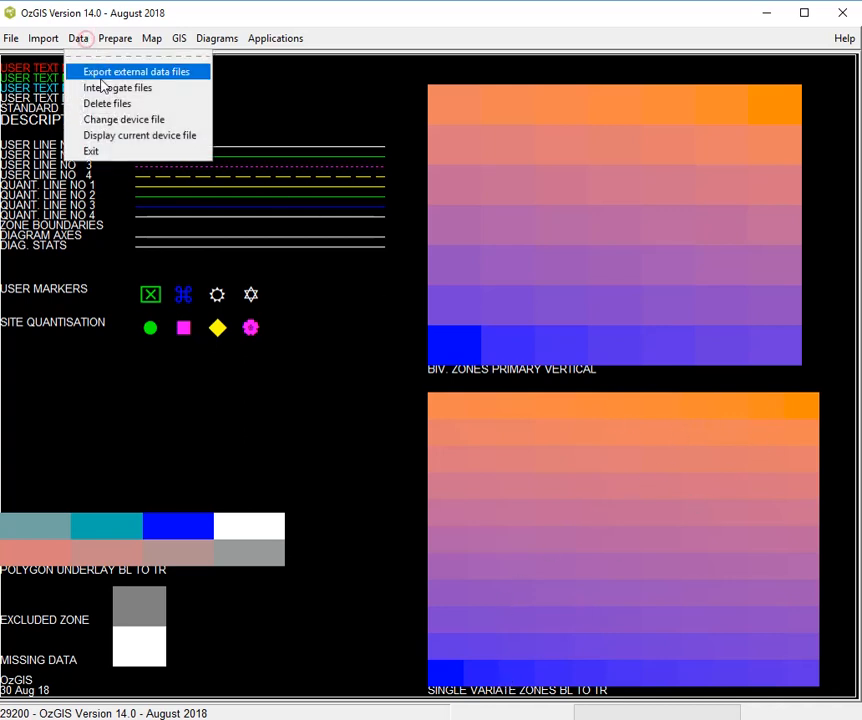
pyautogui.click(123, 120)
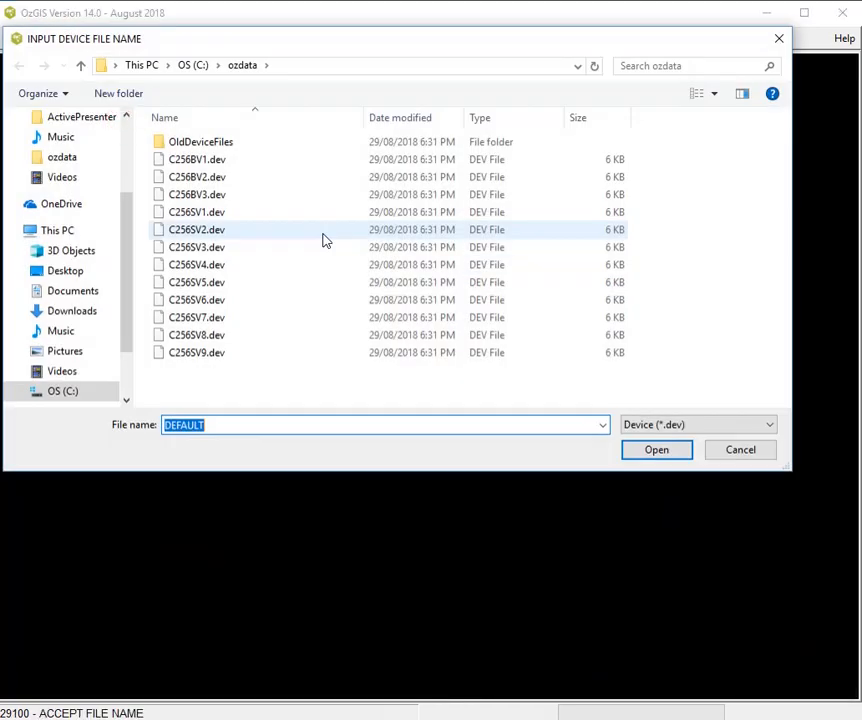
pyautogui.doubleClick(211, 286)
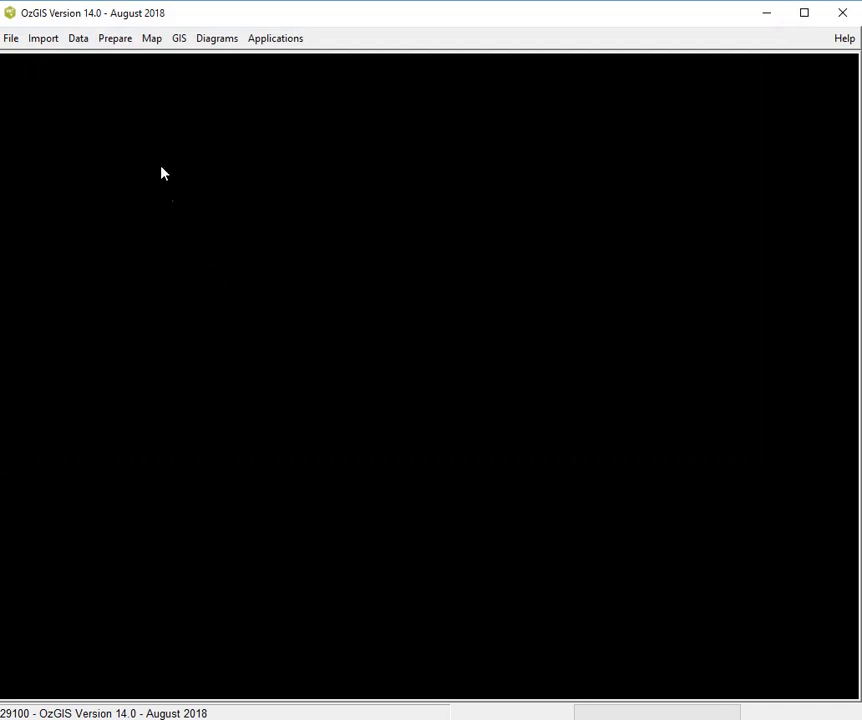
pyautogui.click(78, 38)
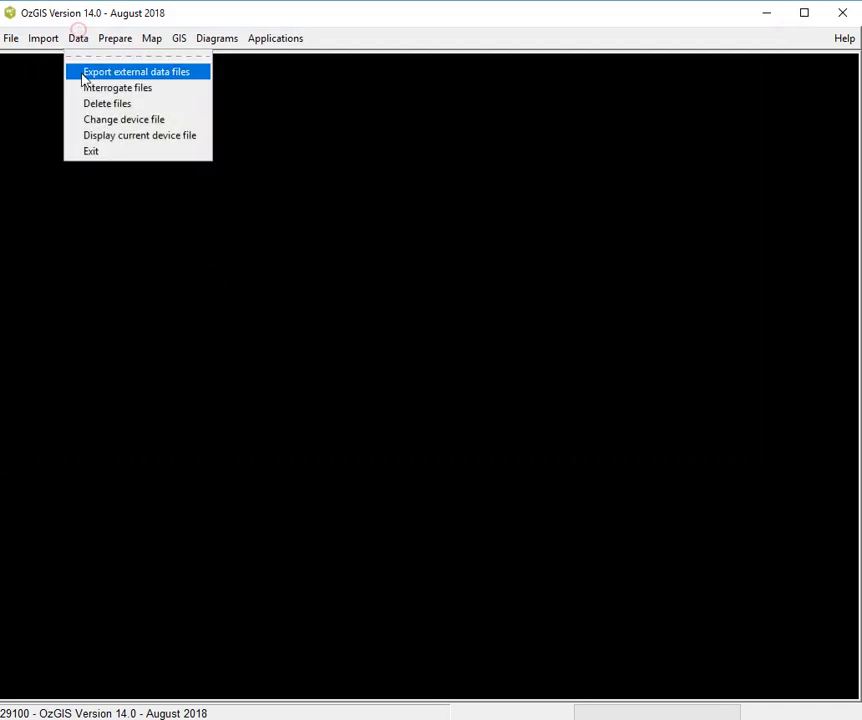
pyautogui.click(99, 145)
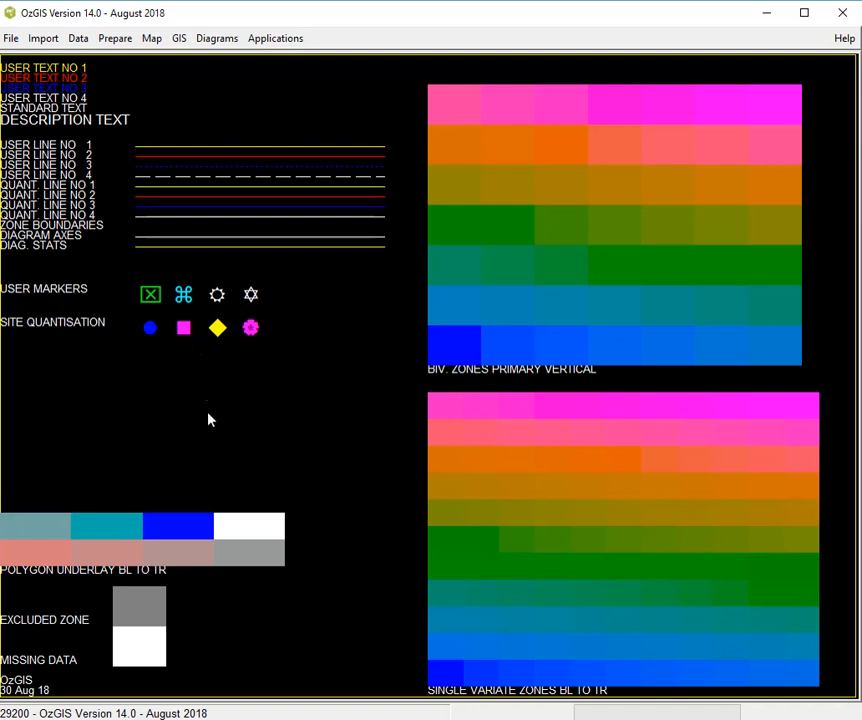
pyautogui.click(117, 40)
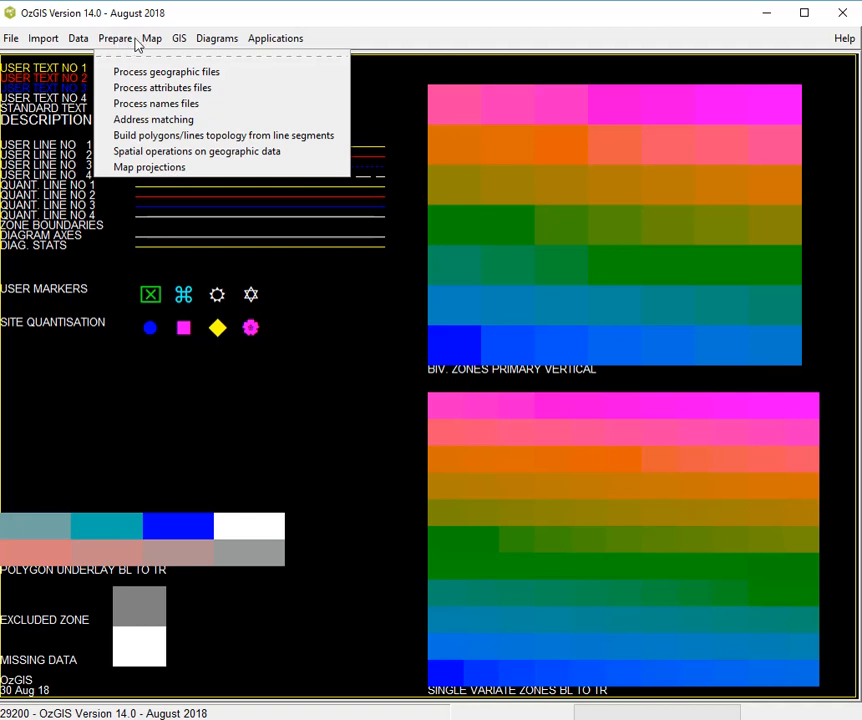
pyautogui.click(152, 40)
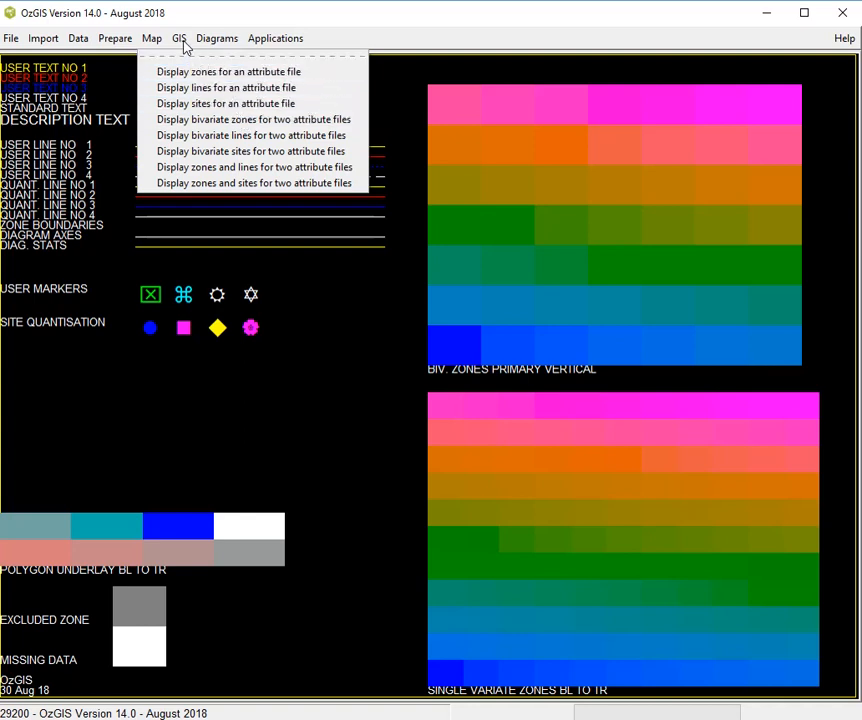
pyautogui.moveTo(183, 47)
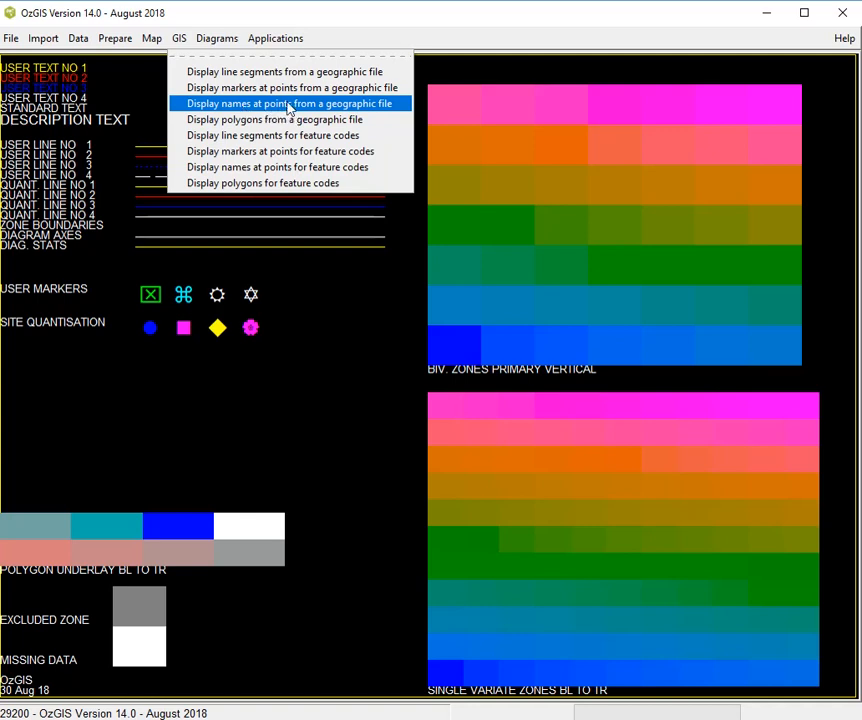
pyautogui.click(233, 46)
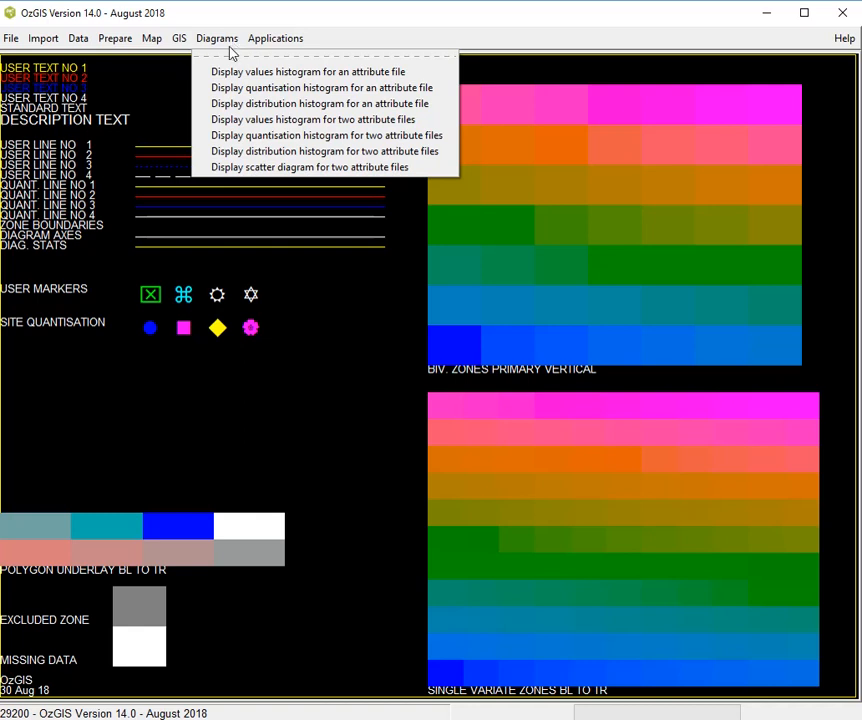
pyautogui.click(281, 40)
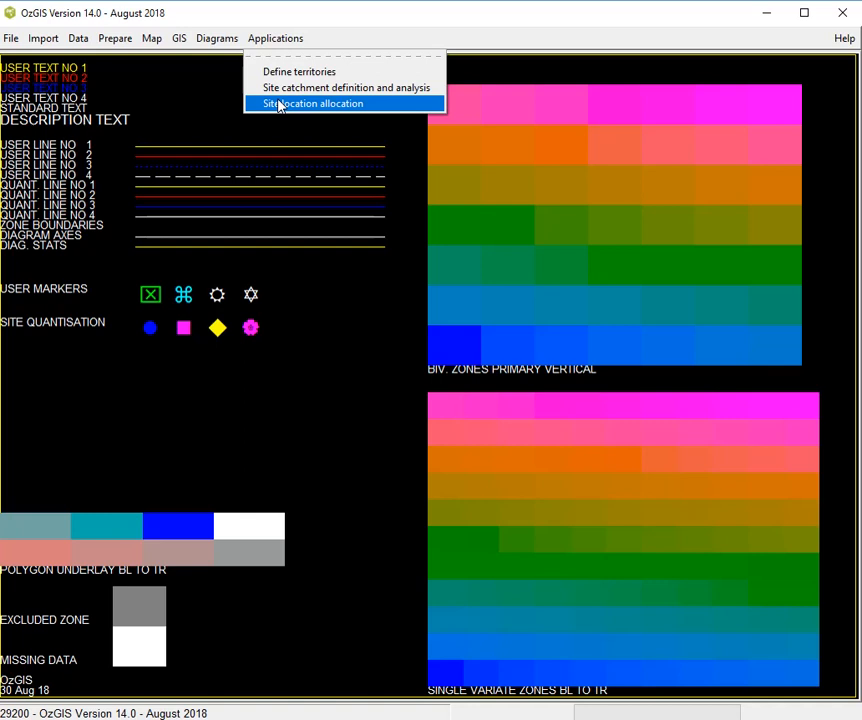
pyautogui.click(206, 100)
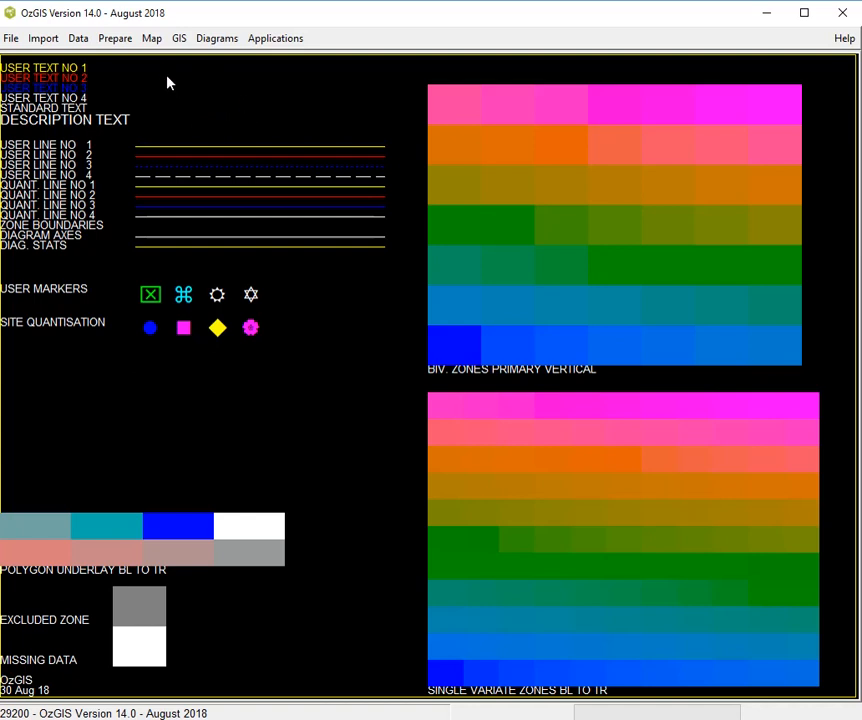
pyautogui.click(155, 40)
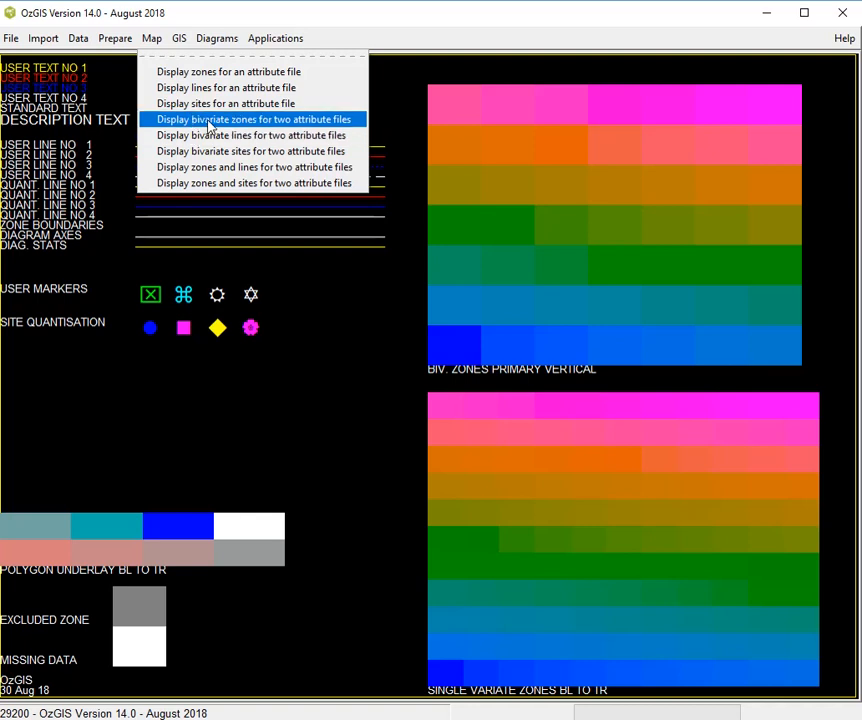
pyautogui.click(111, 381)
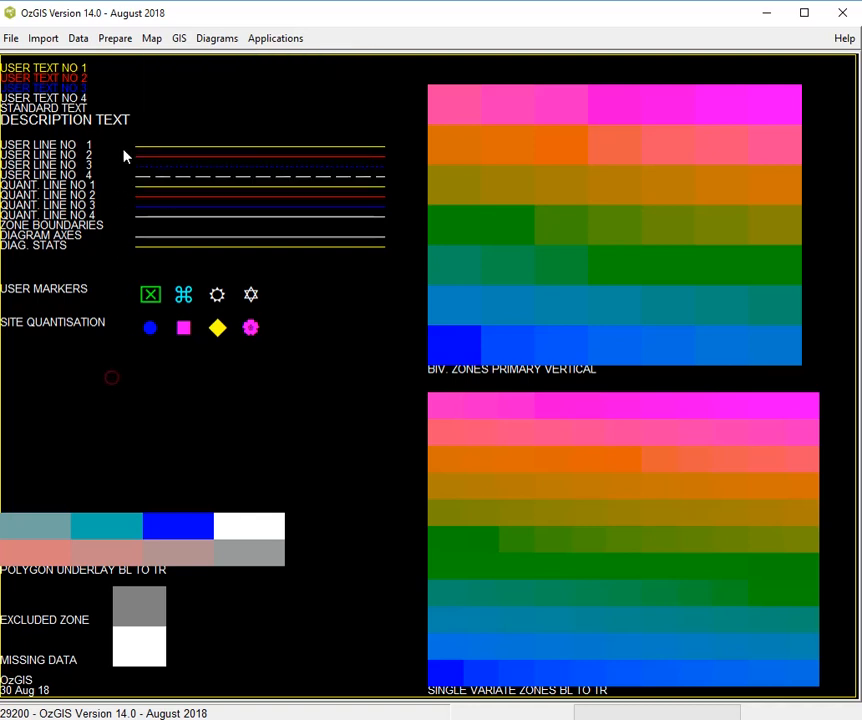
# Load the bivariate device file C256BV1.dev and display its colour settings
pyautogui.click(82, 42)
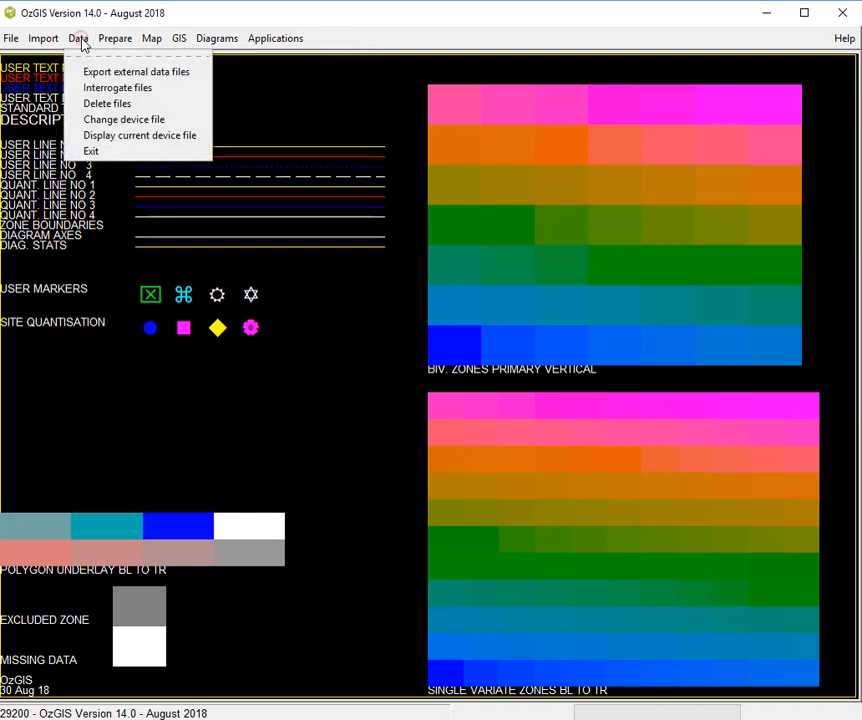
pyautogui.click(104, 120)
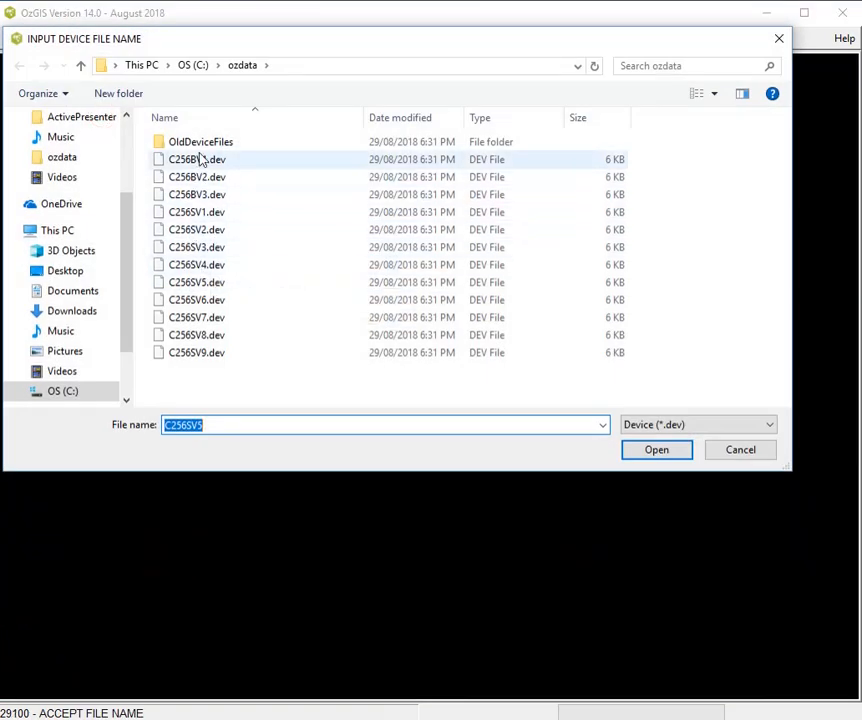
pyautogui.doubleClick(199, 160)
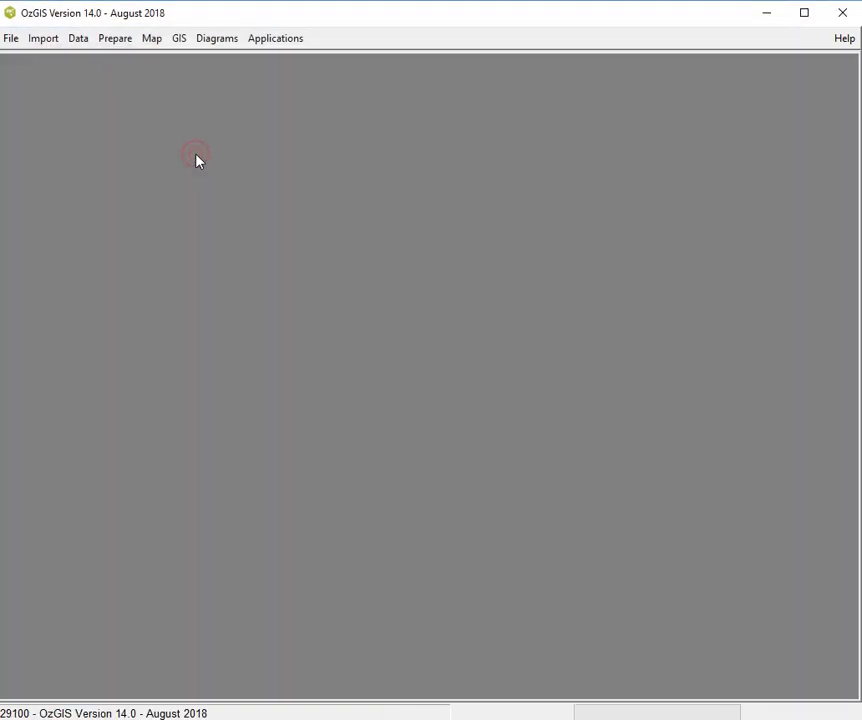
pyautogui.click(82, 40)
pyautogui.click(96, 136)
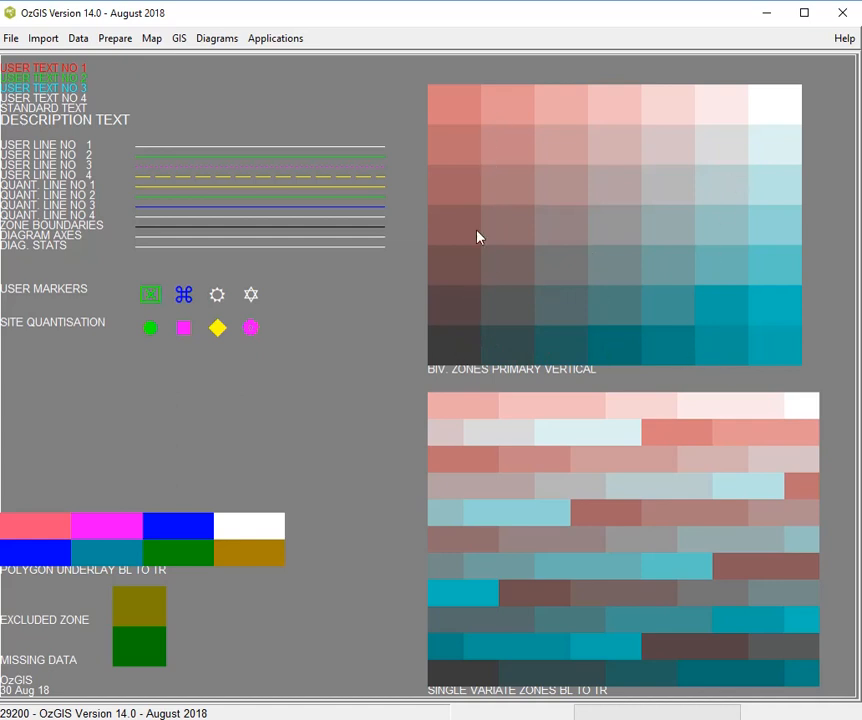
# Display a bivariate zone map using OZ-A.att as both the primary and secondary attribute file and OZ-G.geo as the geographic file
pyautogui.click(152, 40)
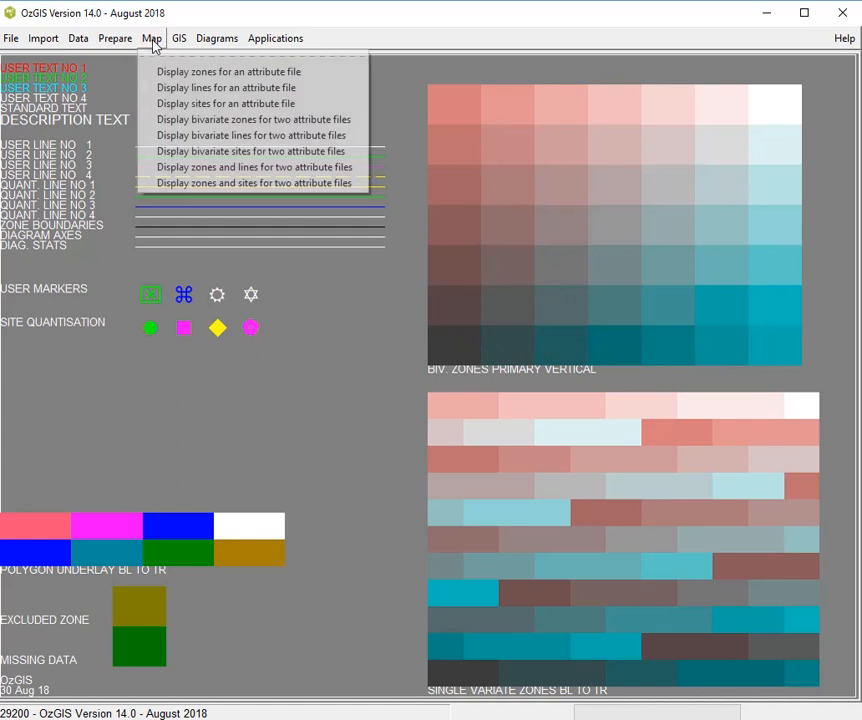
pyautogui.click(188, 124)
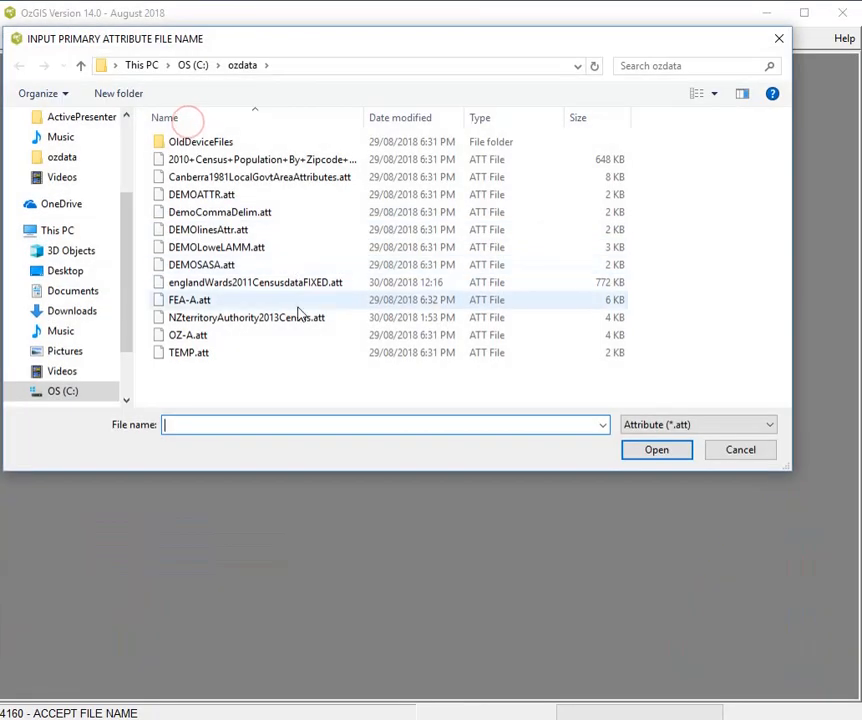
pyautogui.click(199, 339)
pyautogui.doubleClick(199, 339)
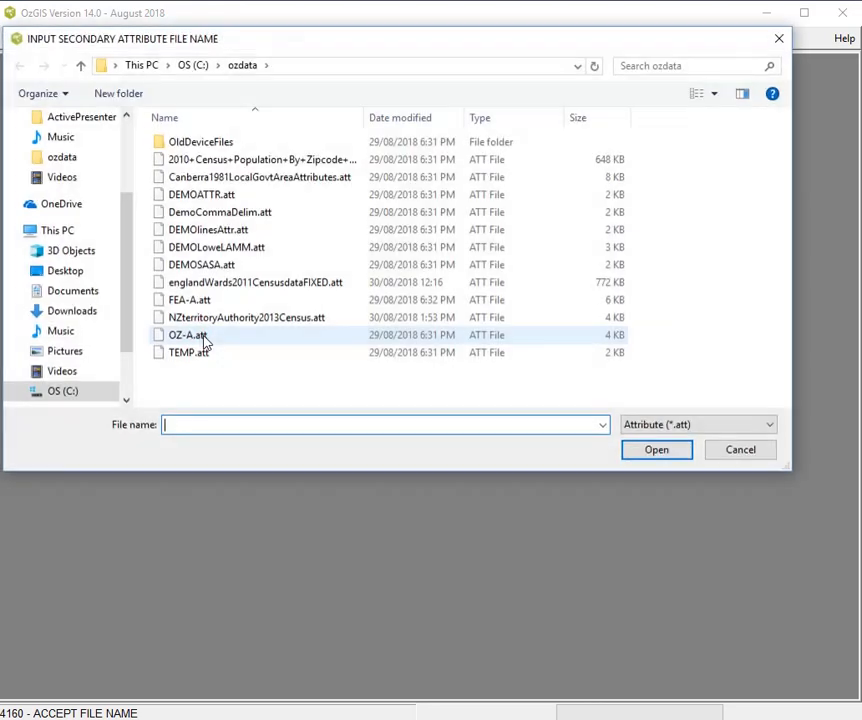
pyautogui.click(200, 342)
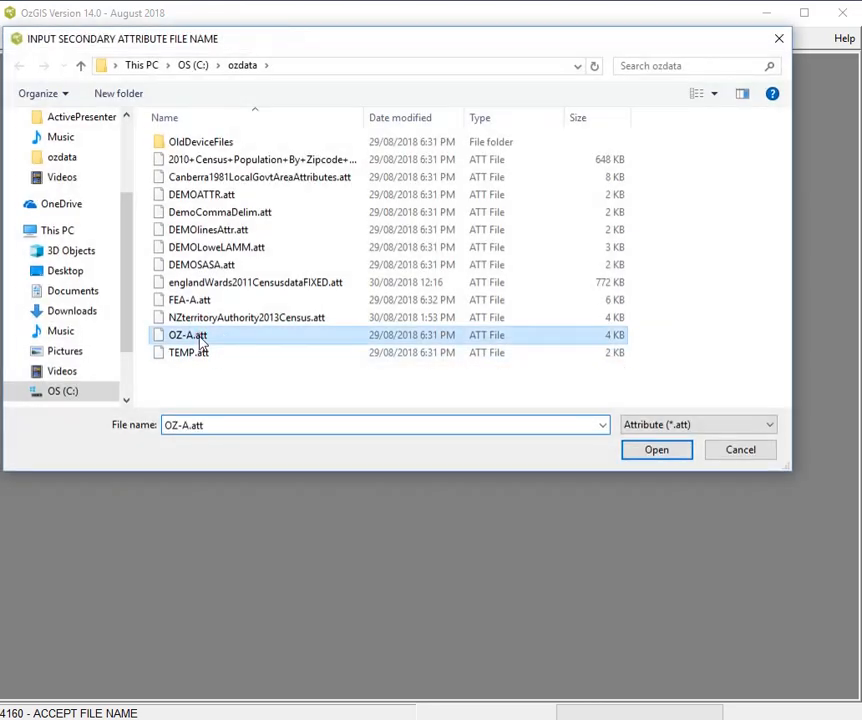
pyautogui.doubleClick(200, 342)
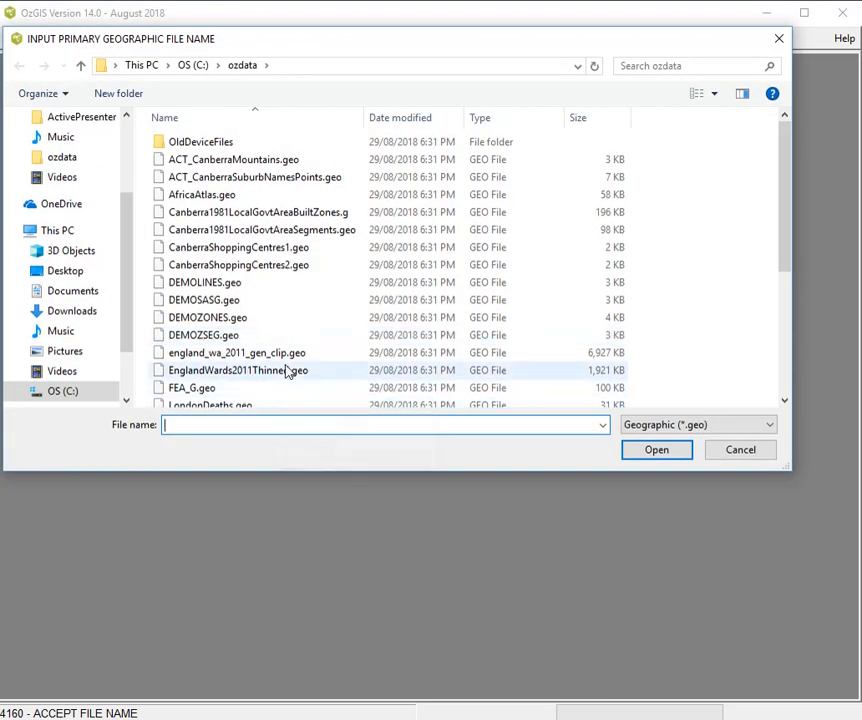
pyautogui.scroll(-4, 287, 371)
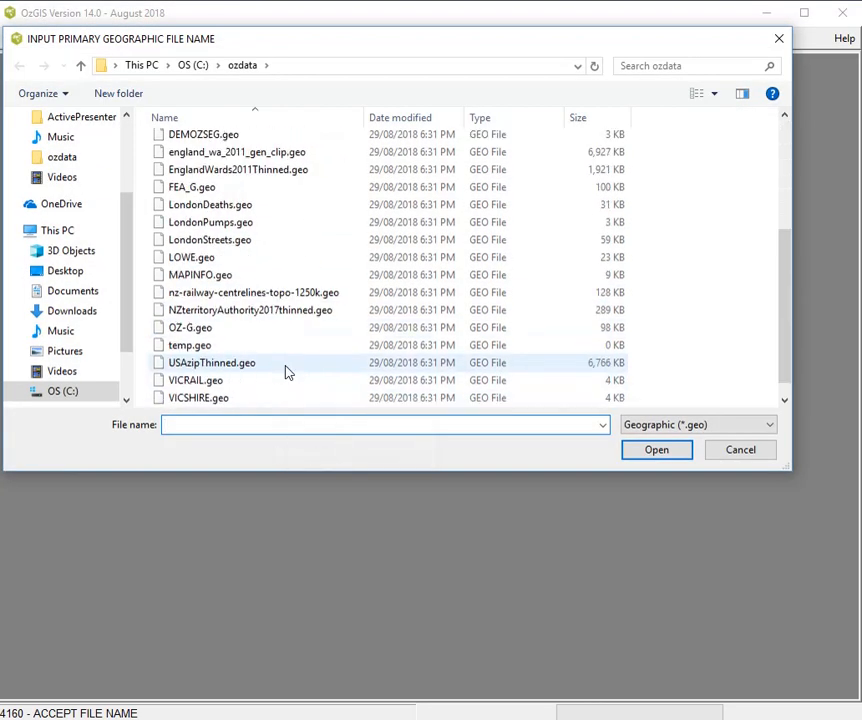
pyautogui.doubleClick(190, 328)
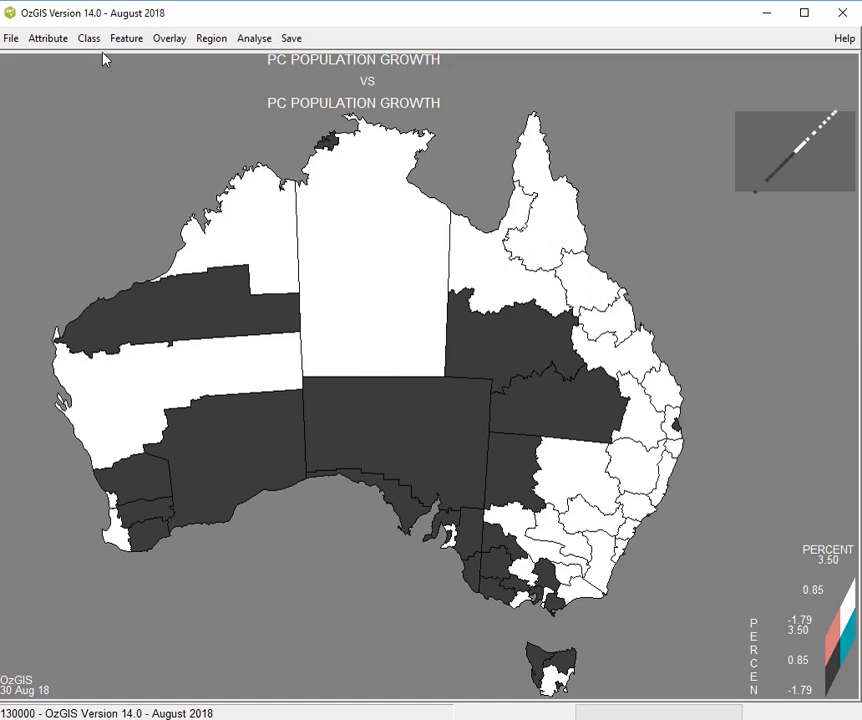
# Display the next sequential primary attribute on the bivariate map, and replace it with BEER CONSUMPTION chosen from the primary attribute list
pyautogui.click(42, 40)
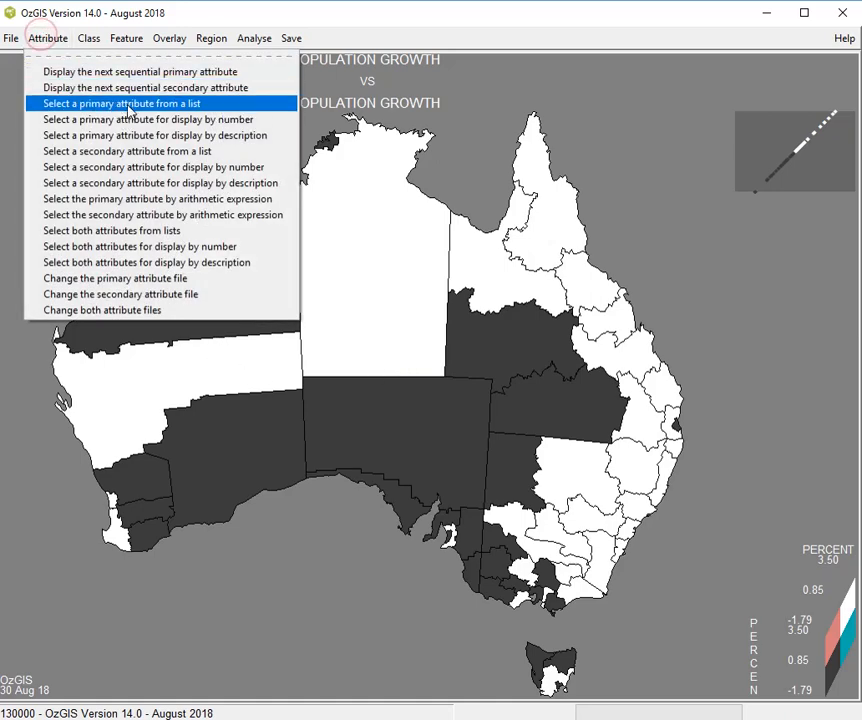
pyautogui.click(156, 77)
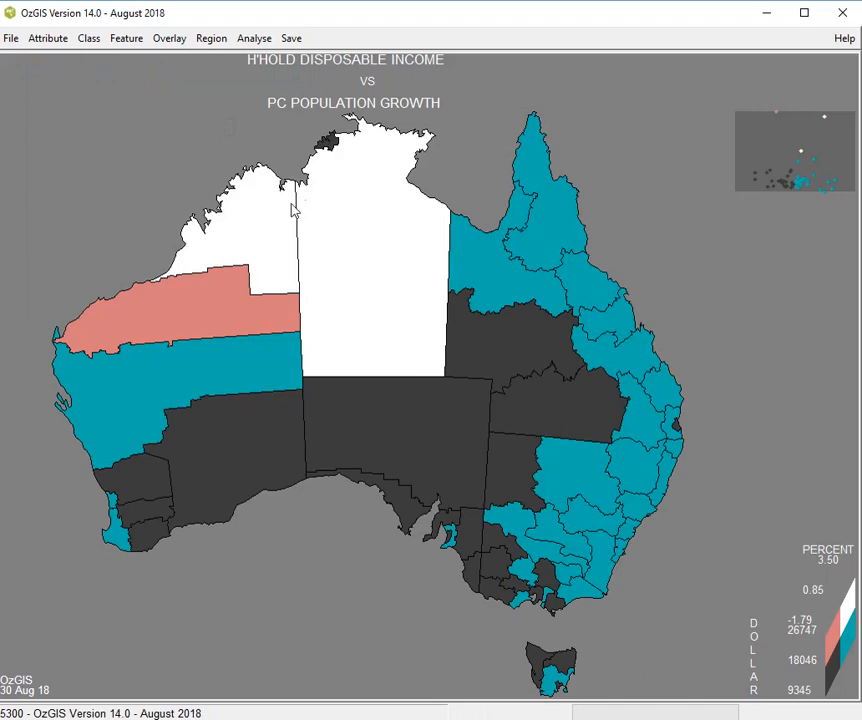
pyautogui.click(44, 38)
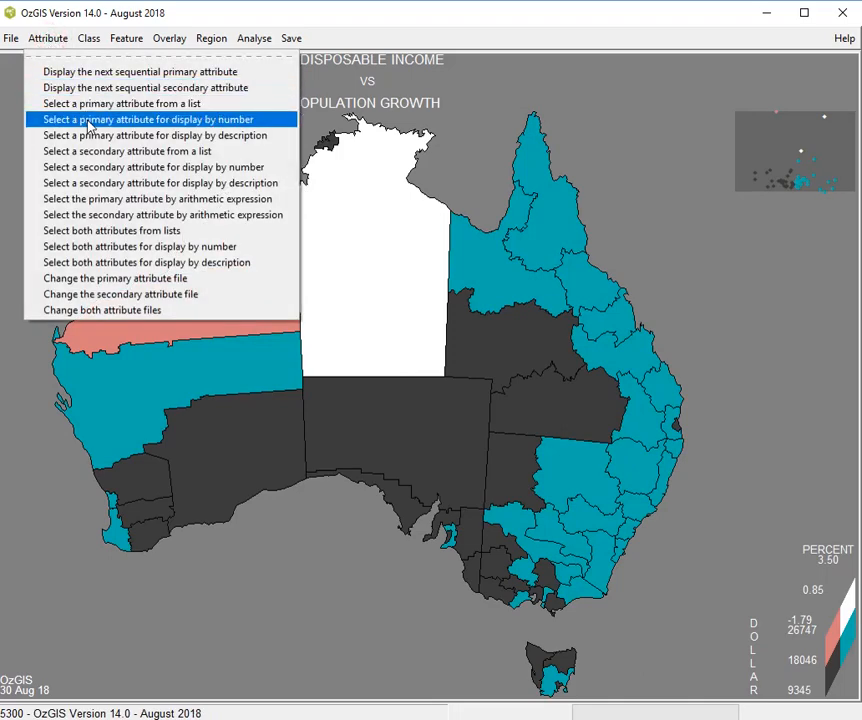
pyautogui.click(148, 104)
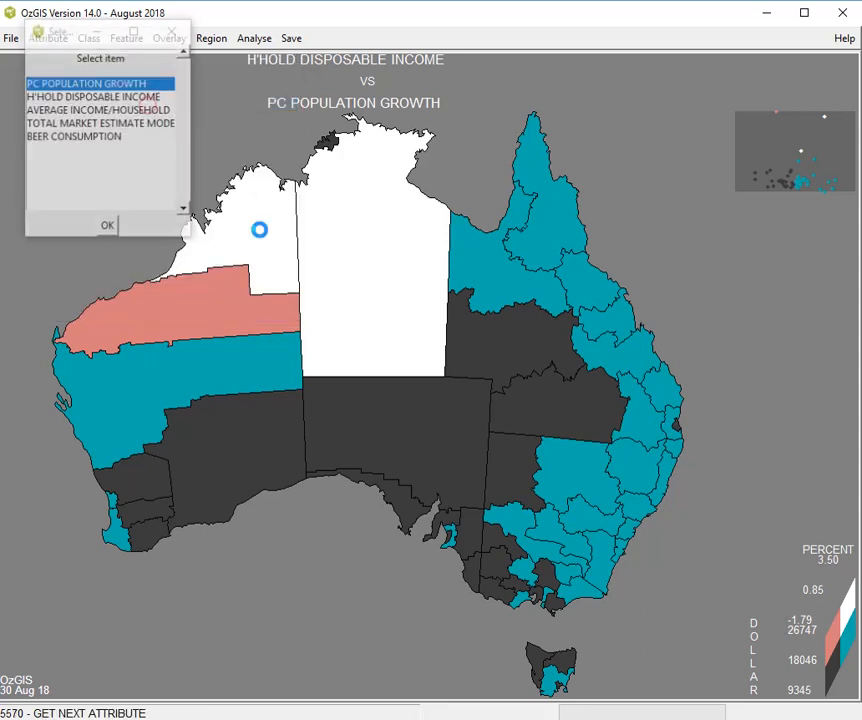
pyautogui.click(92, 138)
pyautogui.doubleClick(92, 138)
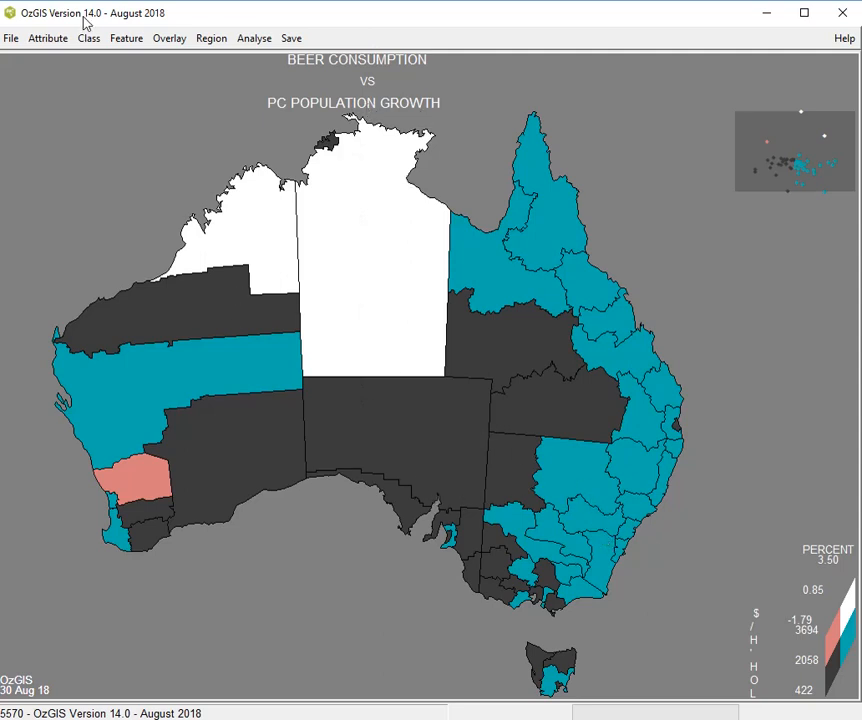
# Leave the bivariate map for the program's top level and examine the preparation options for simplifying, subsetting, amalgamating and joining geographic data
pyautogui.click(12, 39)
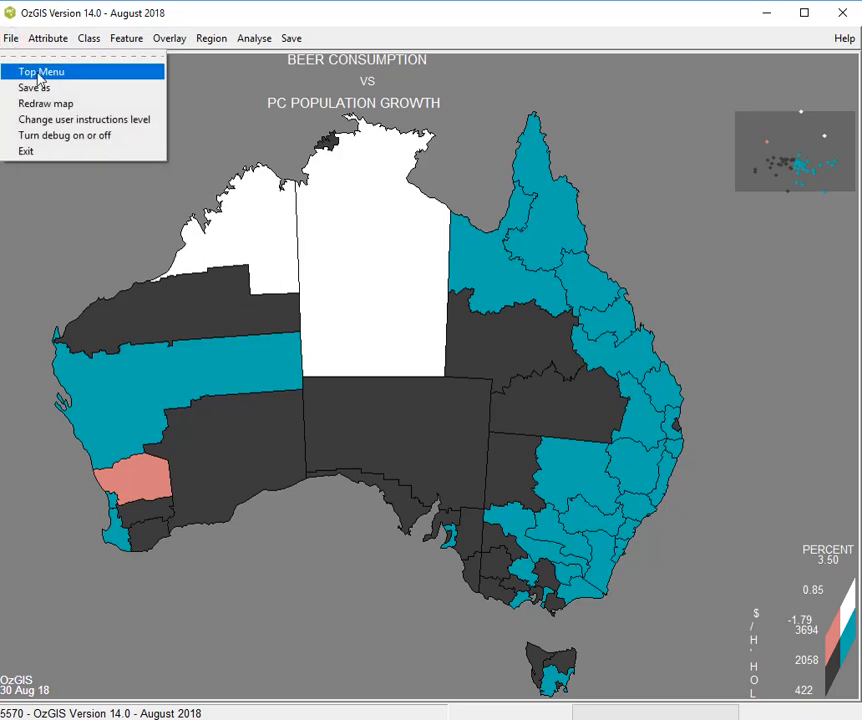
pyautogui.click(40, 72)
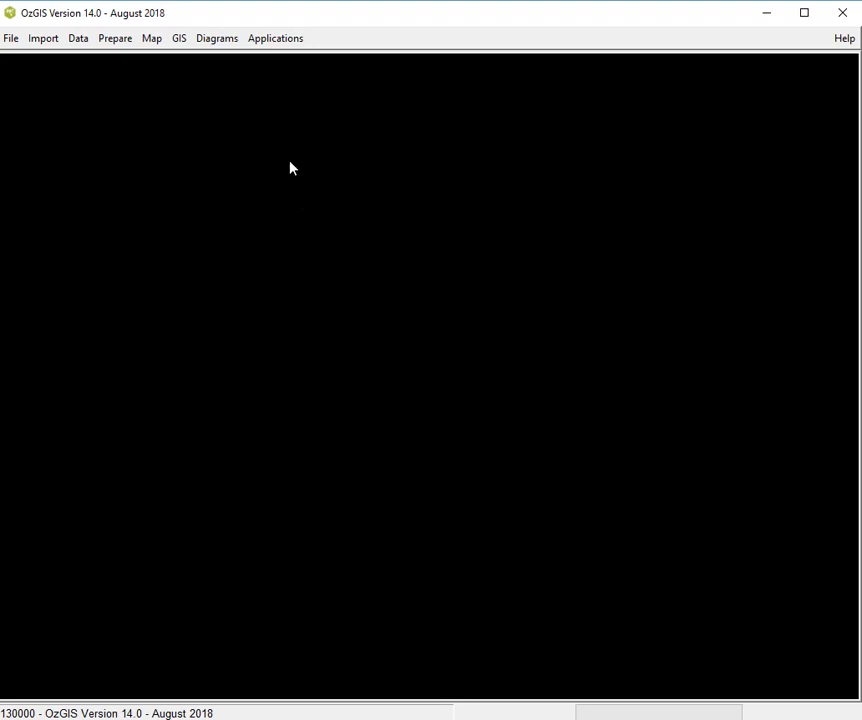
pyautogui.click(113, 40)
pyautogui.click(121, 72)
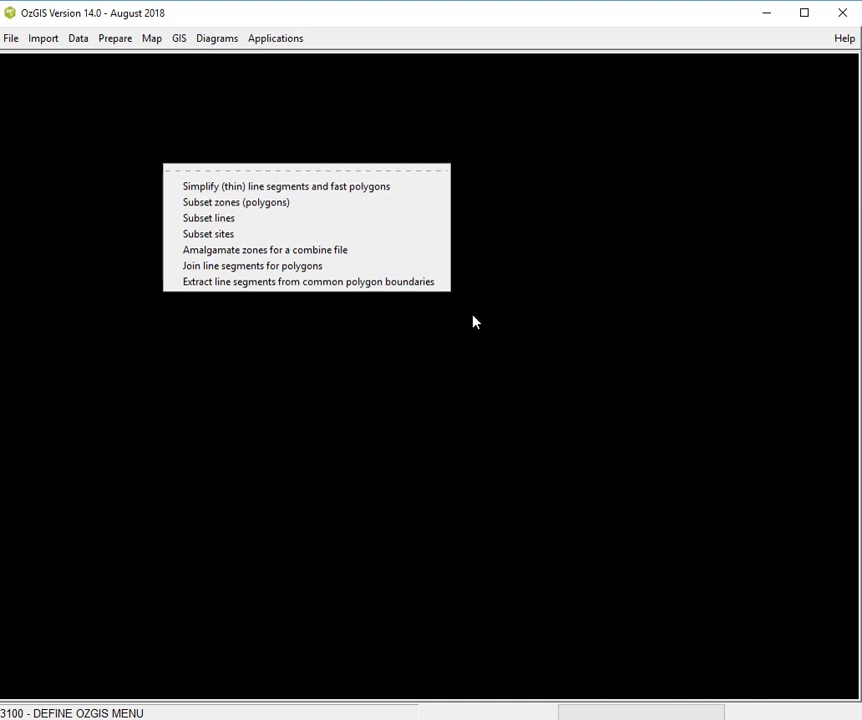
pyautogui.click(417, 377)
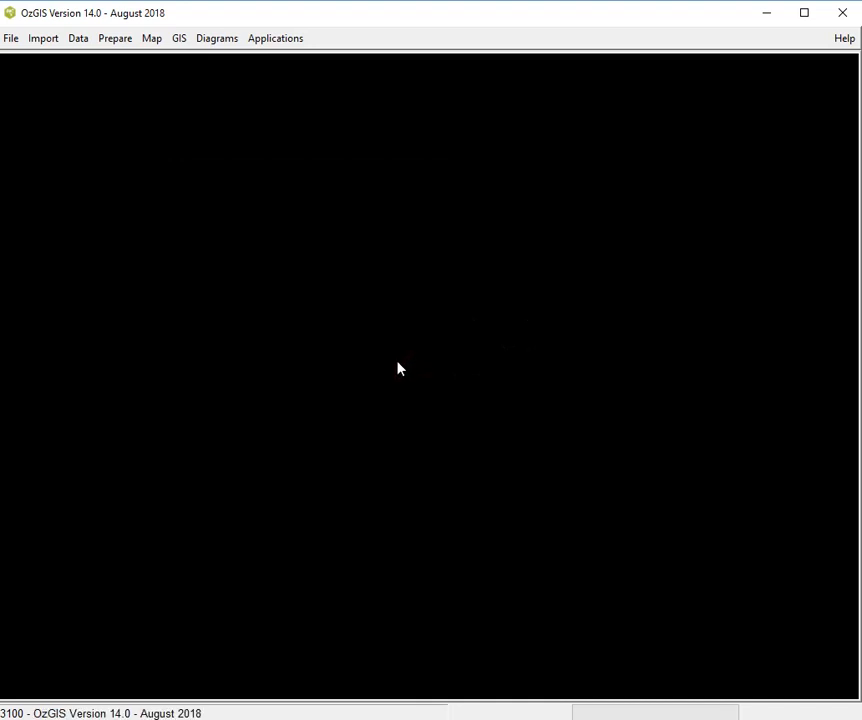